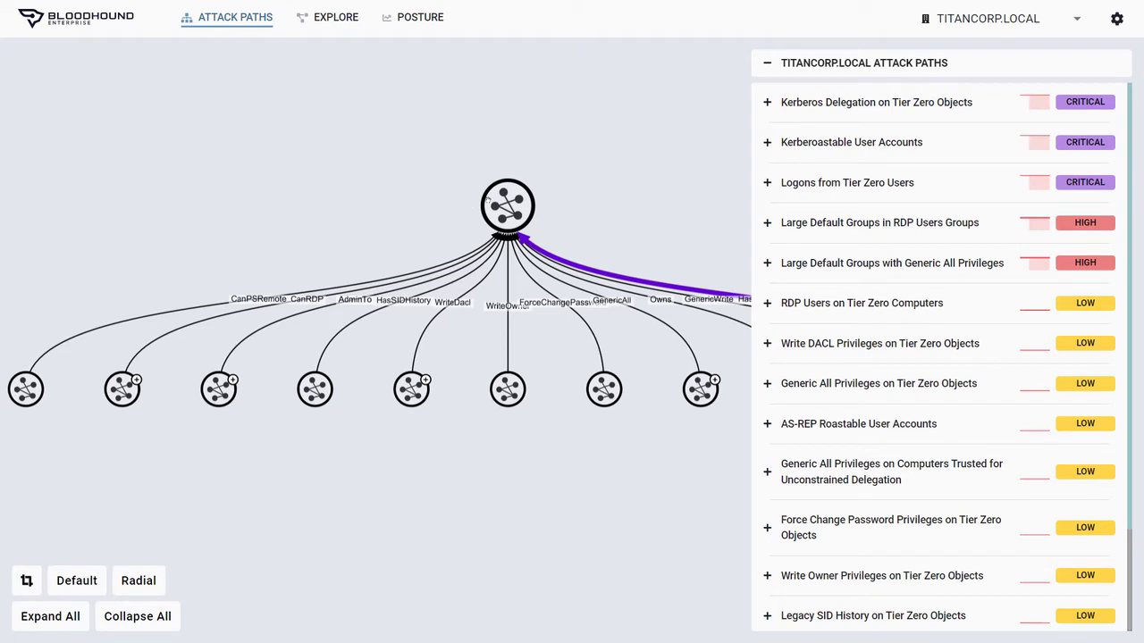
{"action": "left_click", "coordinate": [488, 201]}
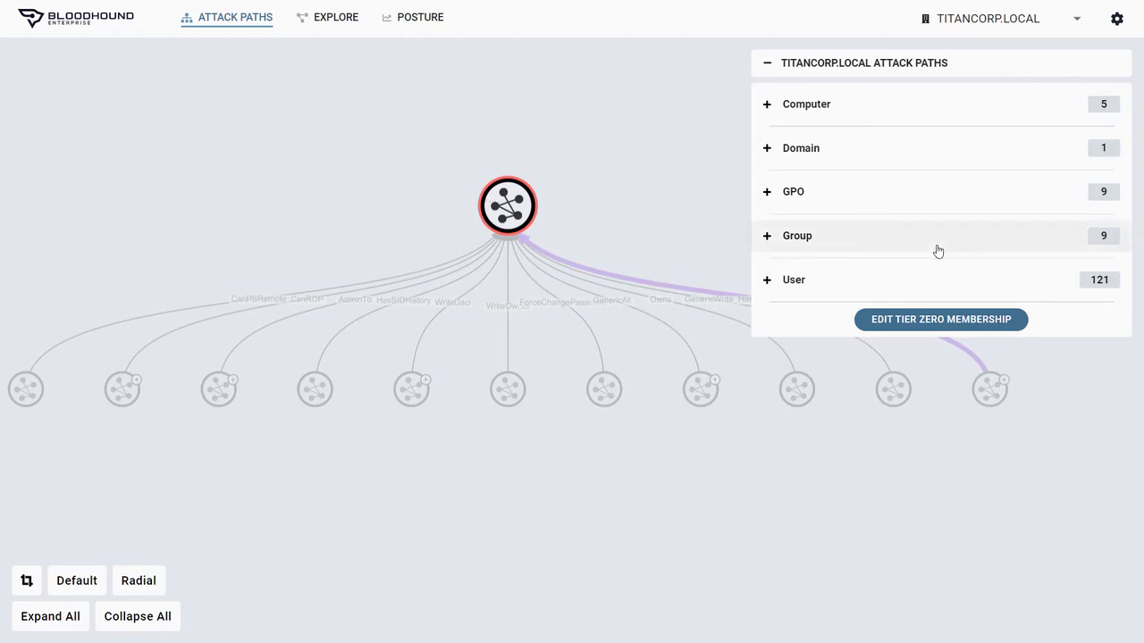
{"action": "left_click", "coordinate": [912, 320]}
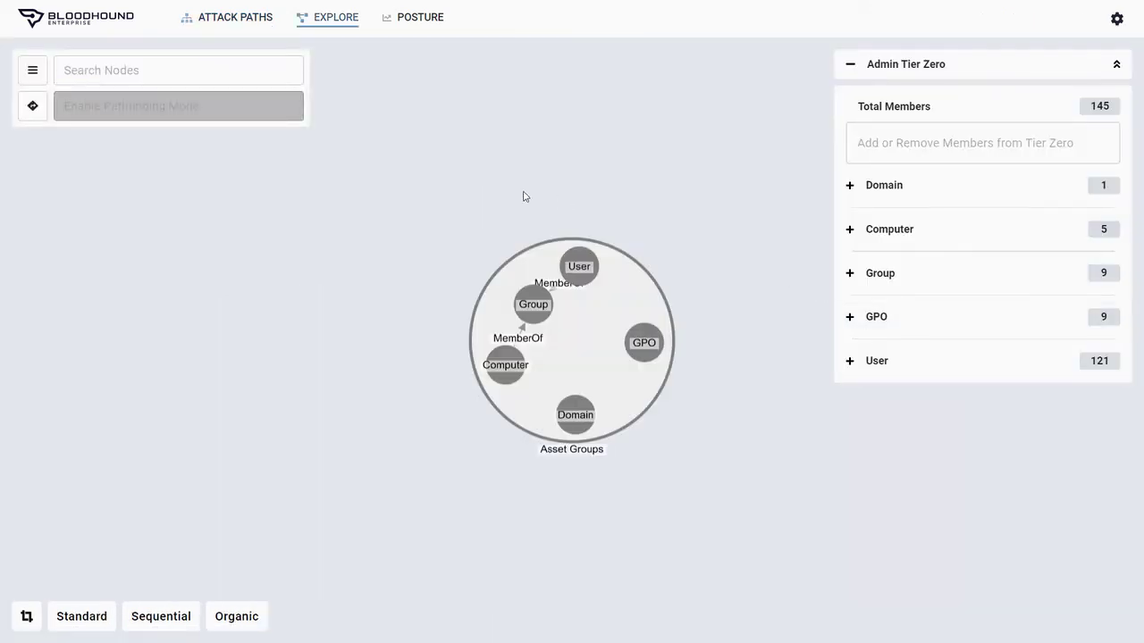
{"action": "left_click", "coordinate": [230, 74]}
{"action": "type", "text": "rmad"}
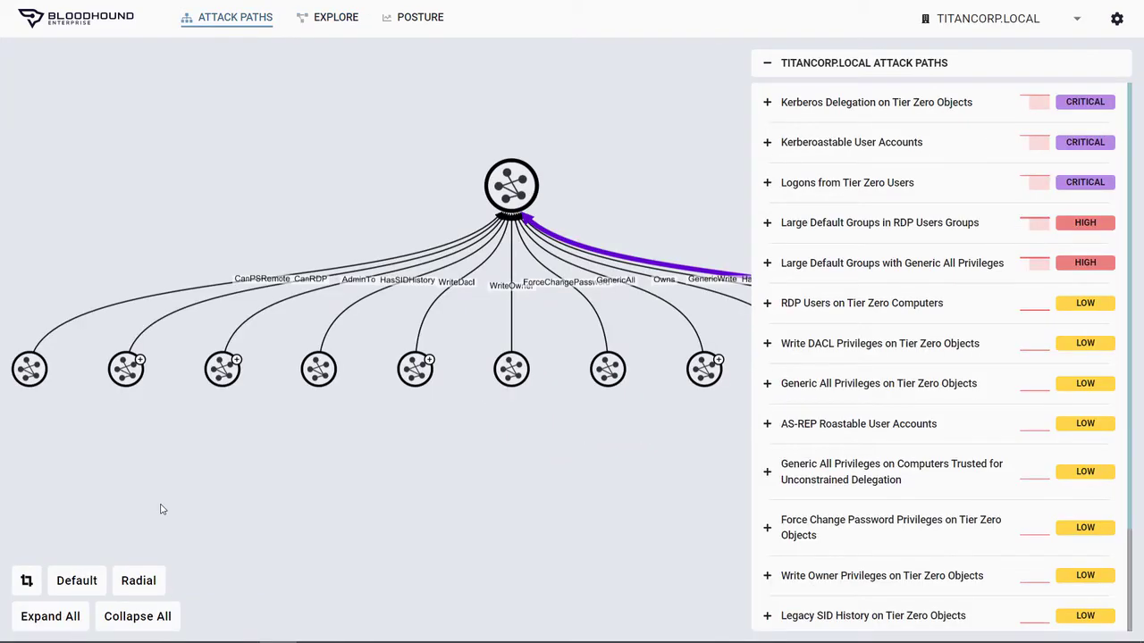
Expand and collapse all attack-tree branches, then select the HasSession edge into Tier Zero
{"action": "left_click", "coordinate": [75, 619]}
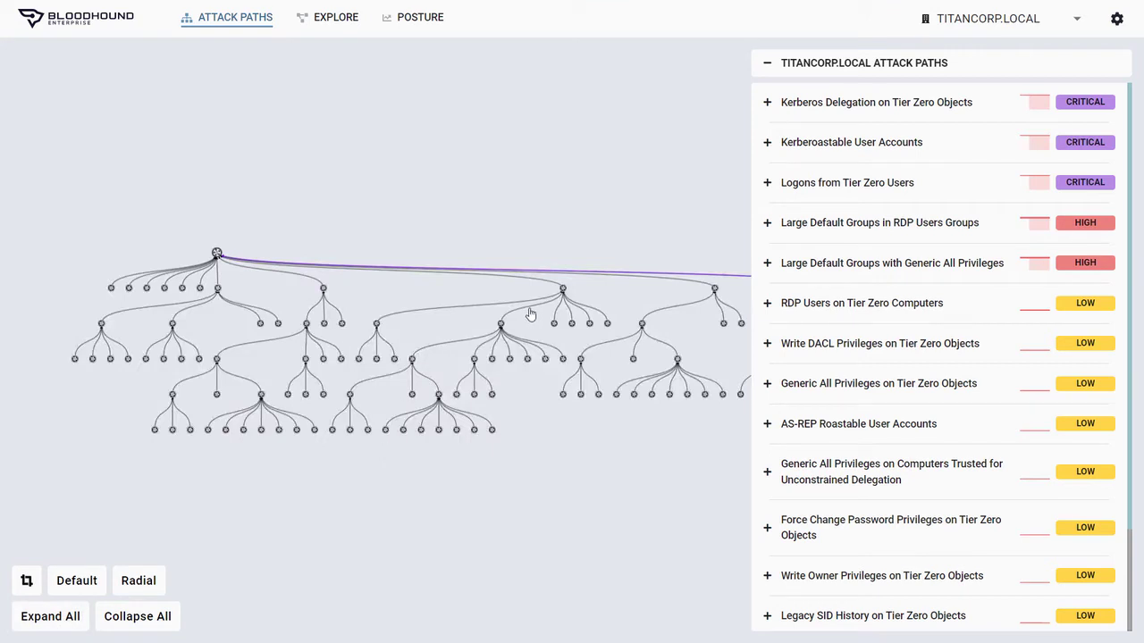
{"action": "left_click", "coordinate": [154, 616]}
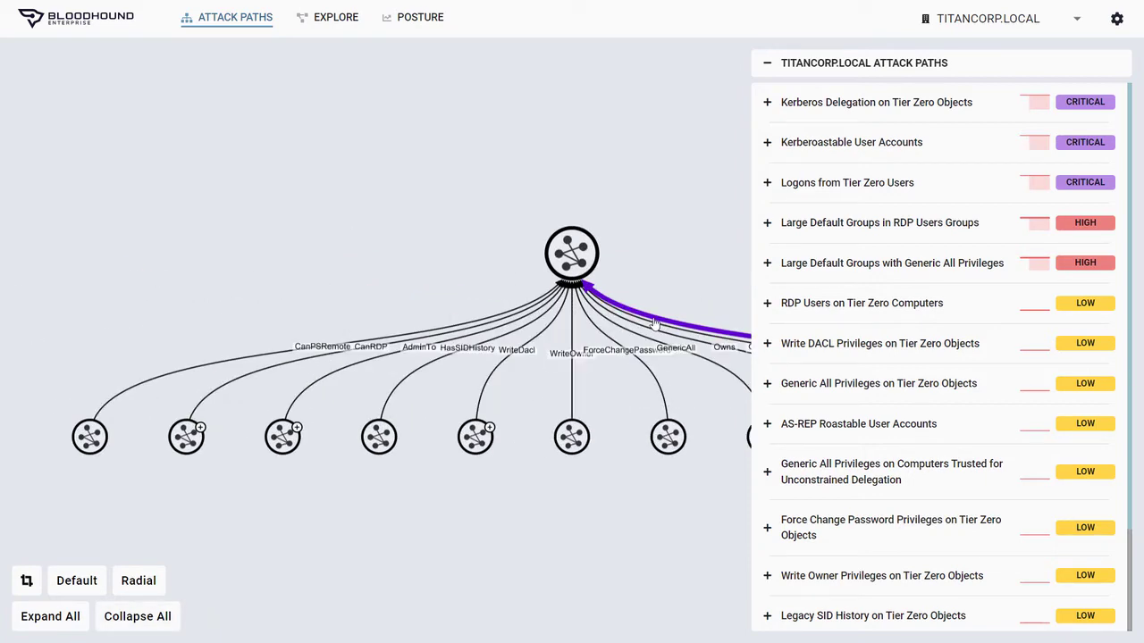
{"action": "left_click", "coordinate": [659, 329]}
{"action": "left_click_drag", "start_coordinate": [530, 528], "coordinate": [354, 419]}
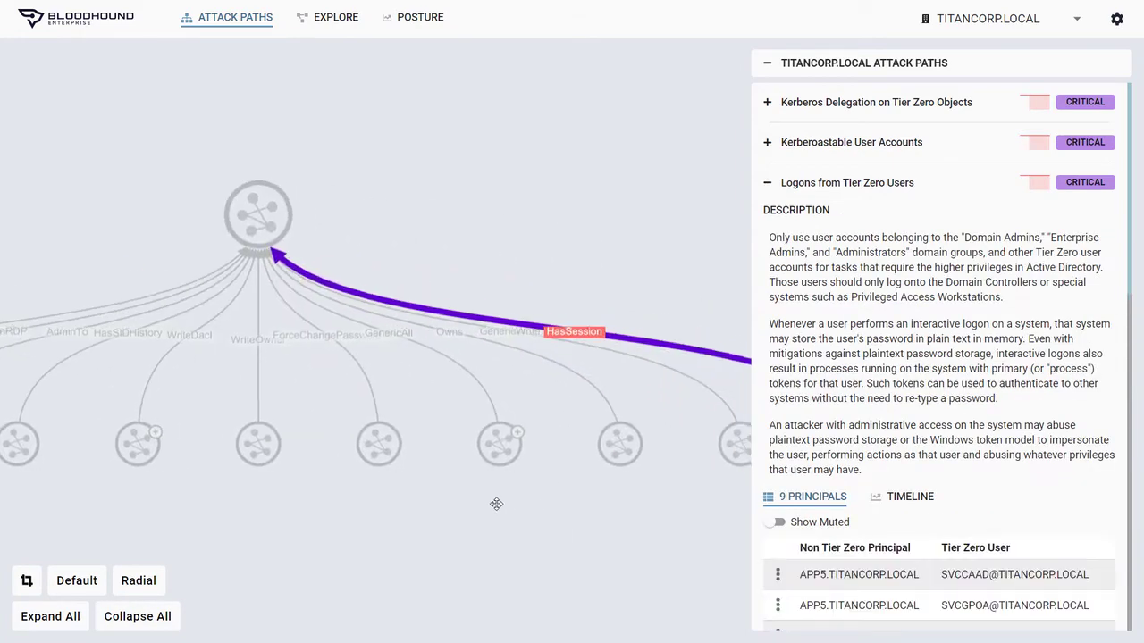
Expand the HasSession source node, check CanRDP's 99.94% user exposure, and collapse the graph
{"action": "left_click", "coordinate": [712, 329]}
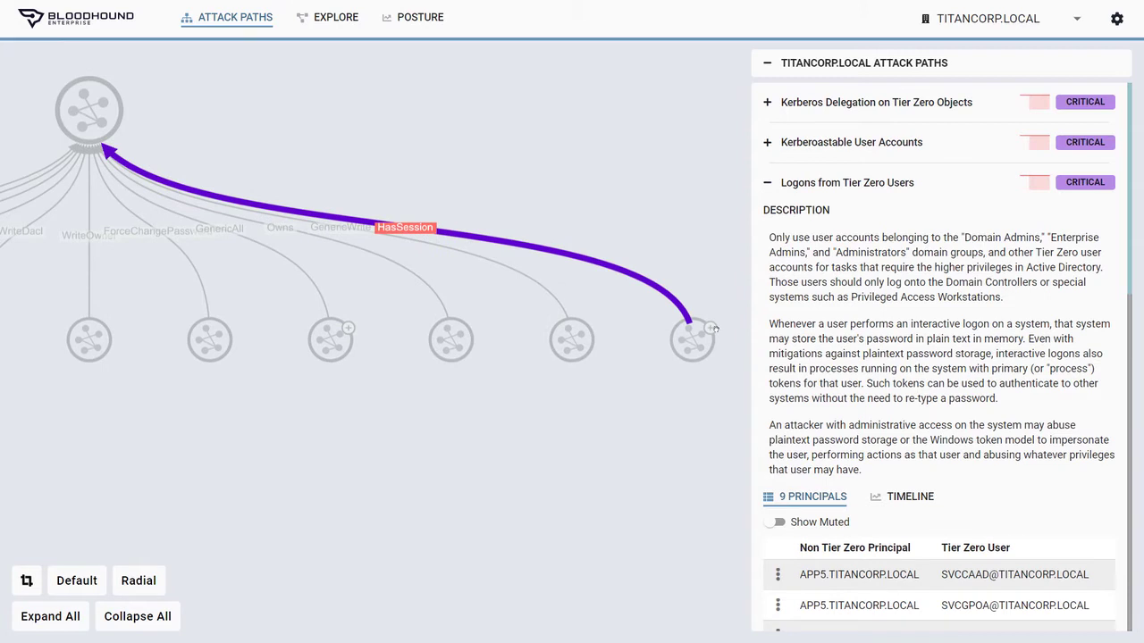
{"action": "left_click", "coordinate": [120, 429]}
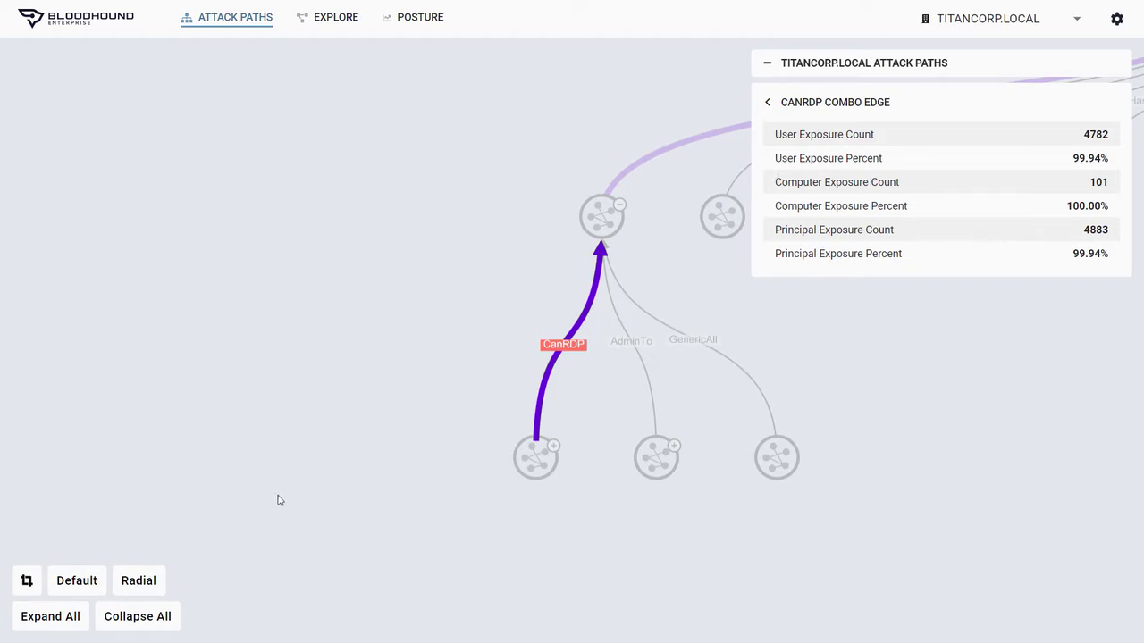
{"action": "left_click", "coordinate": [146, 618]}
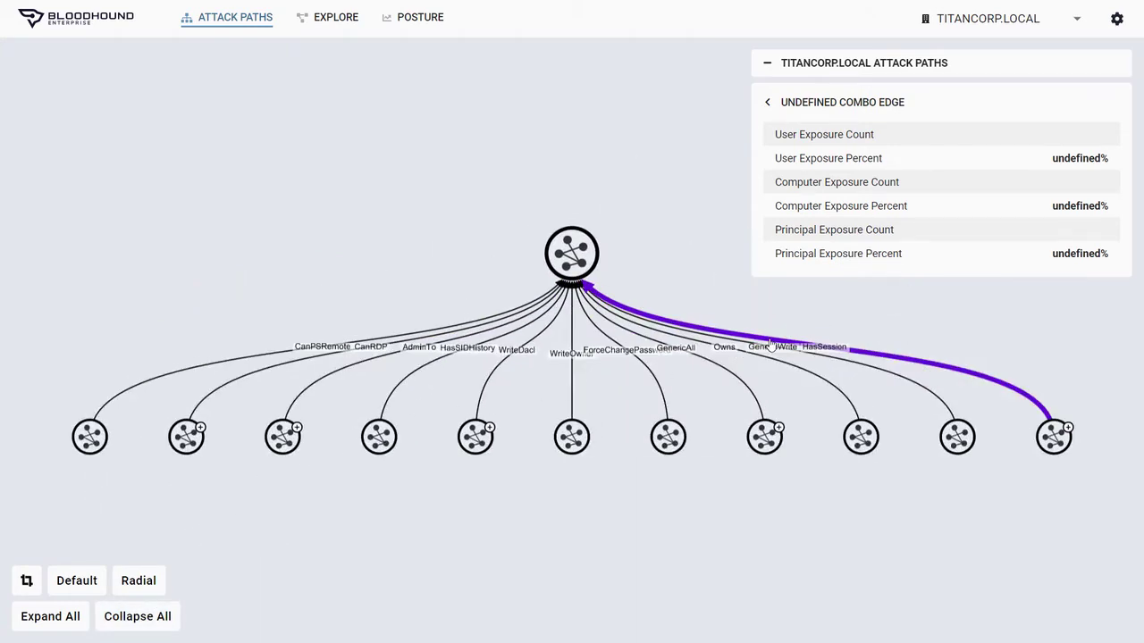
Select the Logons from Tier Zero Users (HasSession) finding and view its full remediation plan
{"action": "left_click", "coordinate": [842, 354]}
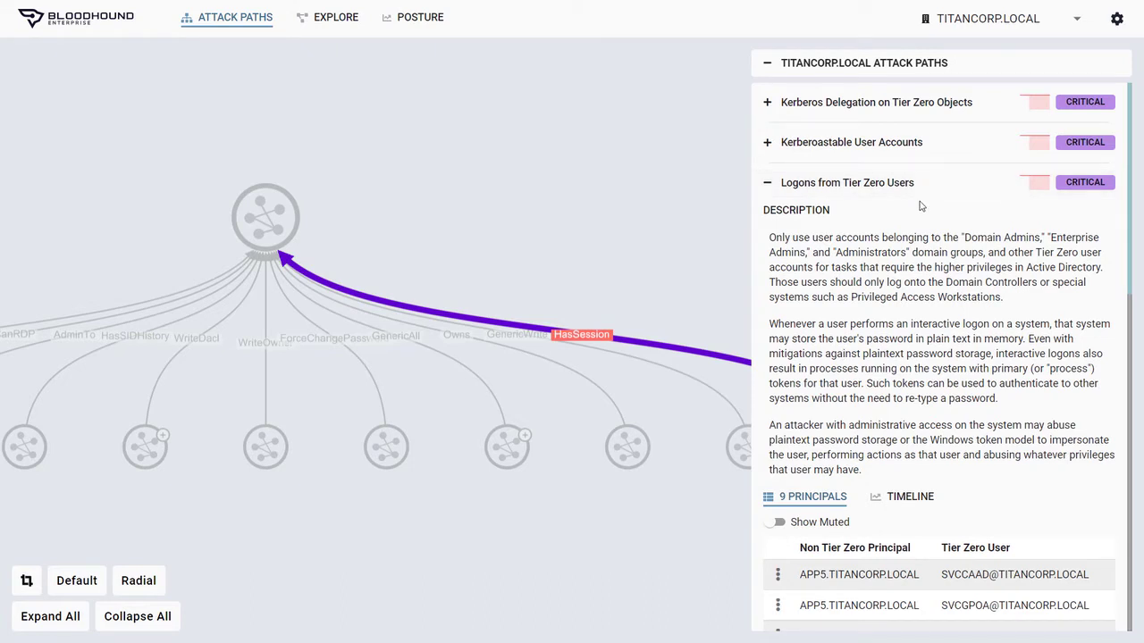
{"action": "scroll", "coordinate": [899, 334], "scroll_direction": "down", "scroll_amount": 3}
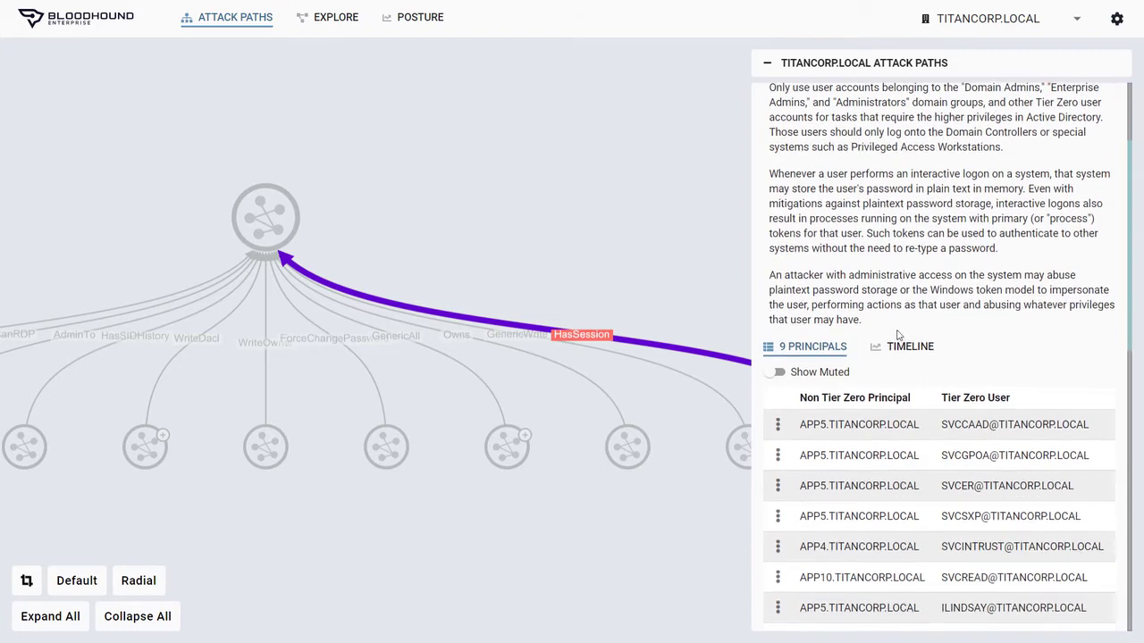
{"action": "scroll", "coordinate": [898, 334], "scroll_direction": "down", "scroll_amount": 3}
{"action": "scroll", "coordinate": [899, 334], "scroll_direction": "down", "scroll_amount": 2}
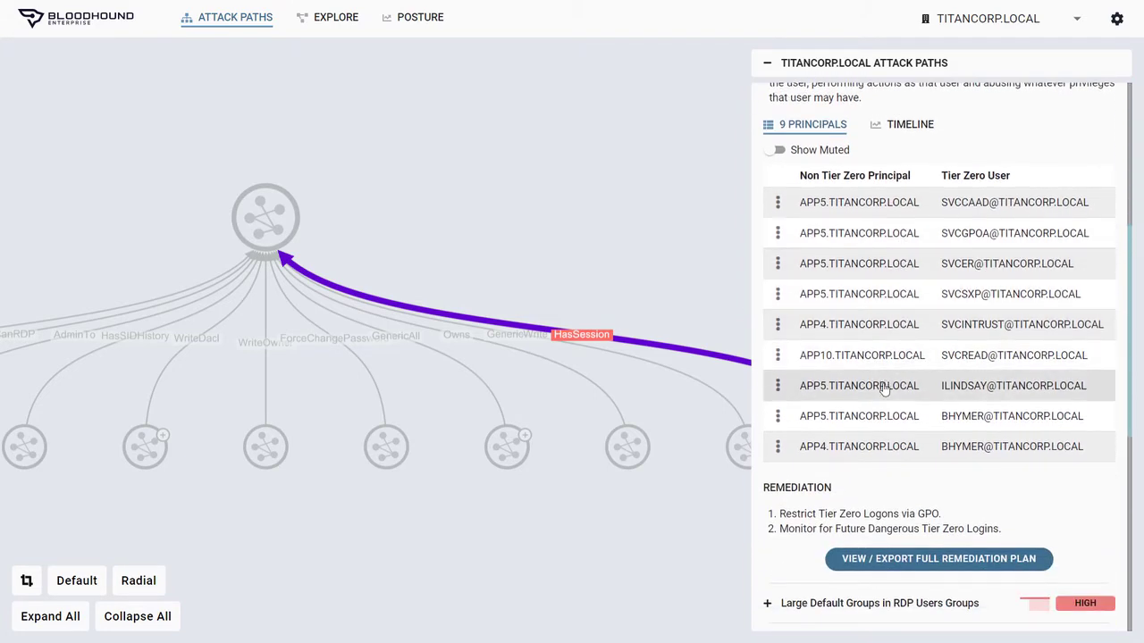
{"action": "left_click", "coordinate": [884, 560]}
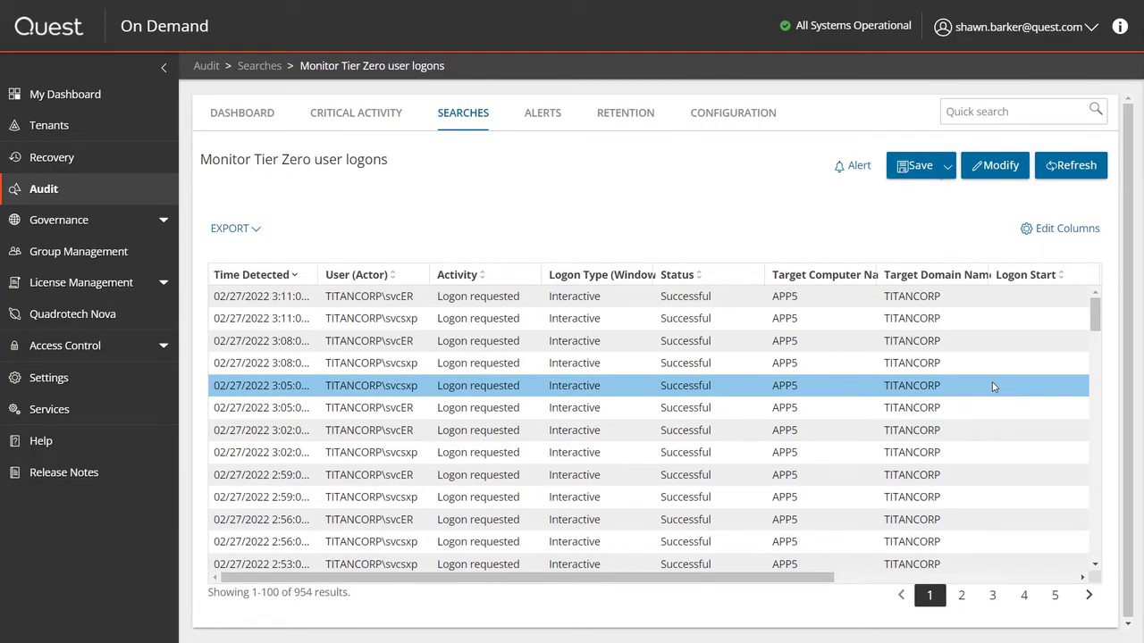
Edit the Monitor Tier Zero user logons search, adding an eighth titancorp account to User (Actor)
{"action": "left_click", "coordinate": [998, 179]}
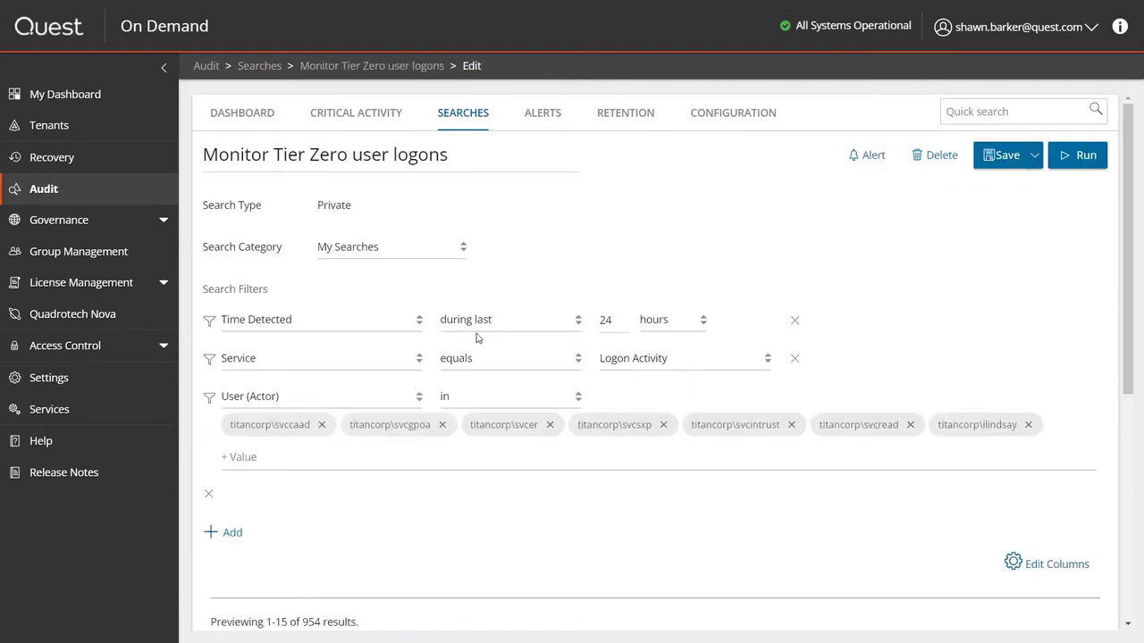
{"action": "left_click", "coordinate": [348, 458]}
{"action": "type", "text": "titancorp\bhymer"}
{"action": "key", "text": "Return"}
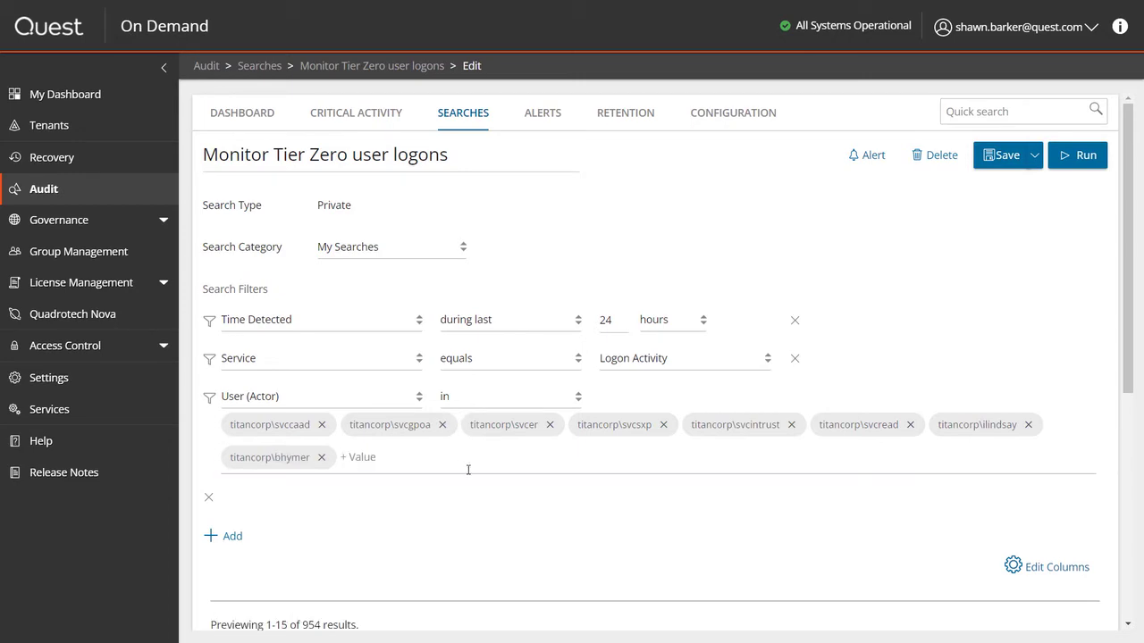
{"action": "scroll", "coordinate": [467, 470], "scroll_direction": "down", "scroll_amount": 5}
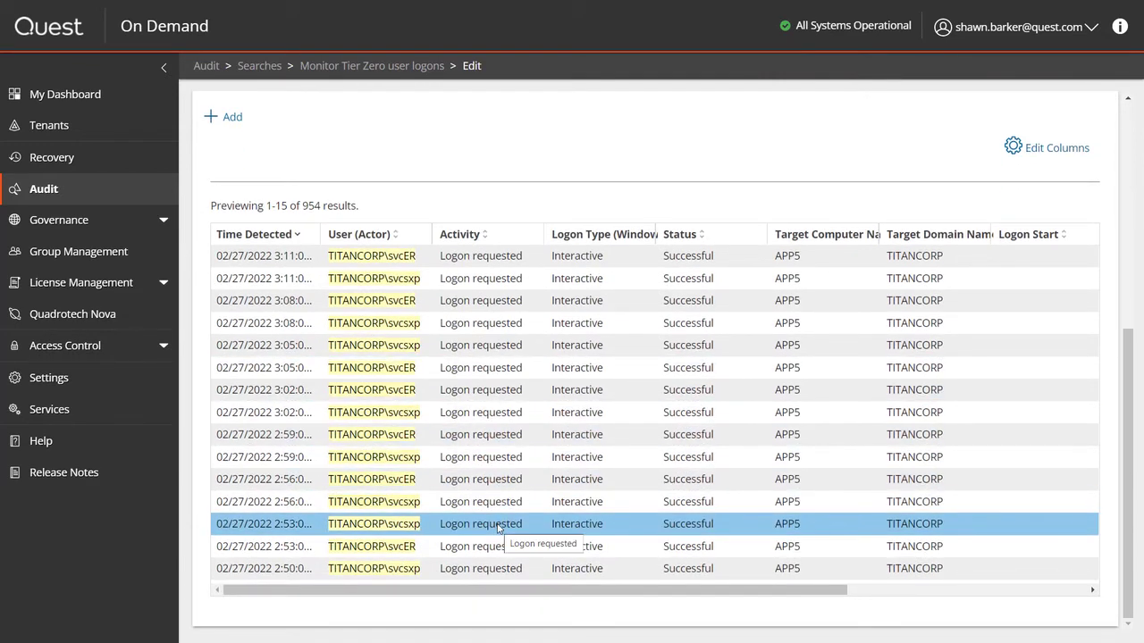
{"action": "scroll", "coordinate": [498, 527], "scroll_direction": "up", "scroll_amount": 5}
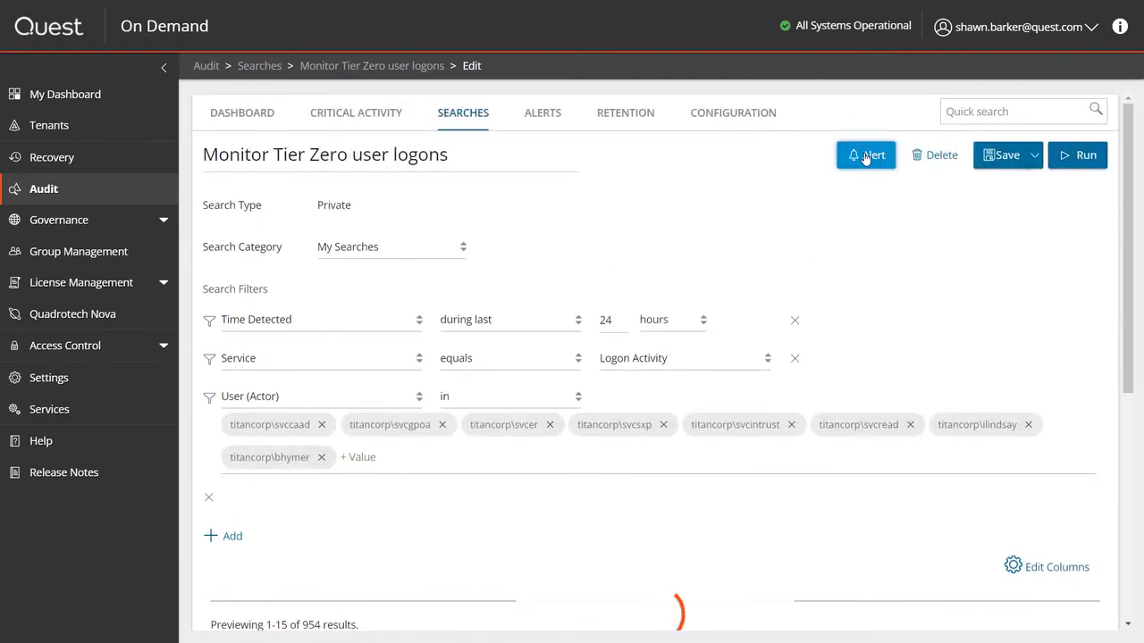
Save an alert plan for the Monitor Tier Zero user logons search
{"action": "left_click", "coordinate": [863, 157]}
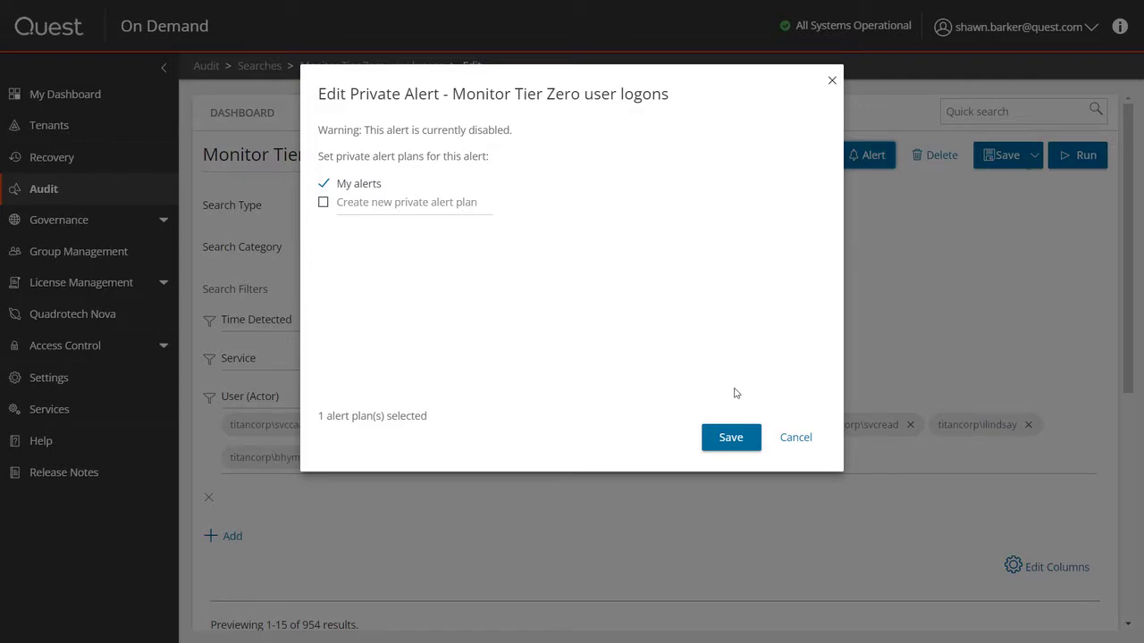
{"action": "left_click", "coordinate": [722, 444]}
{"action": "left_click", "coordinate": [773, 230]}
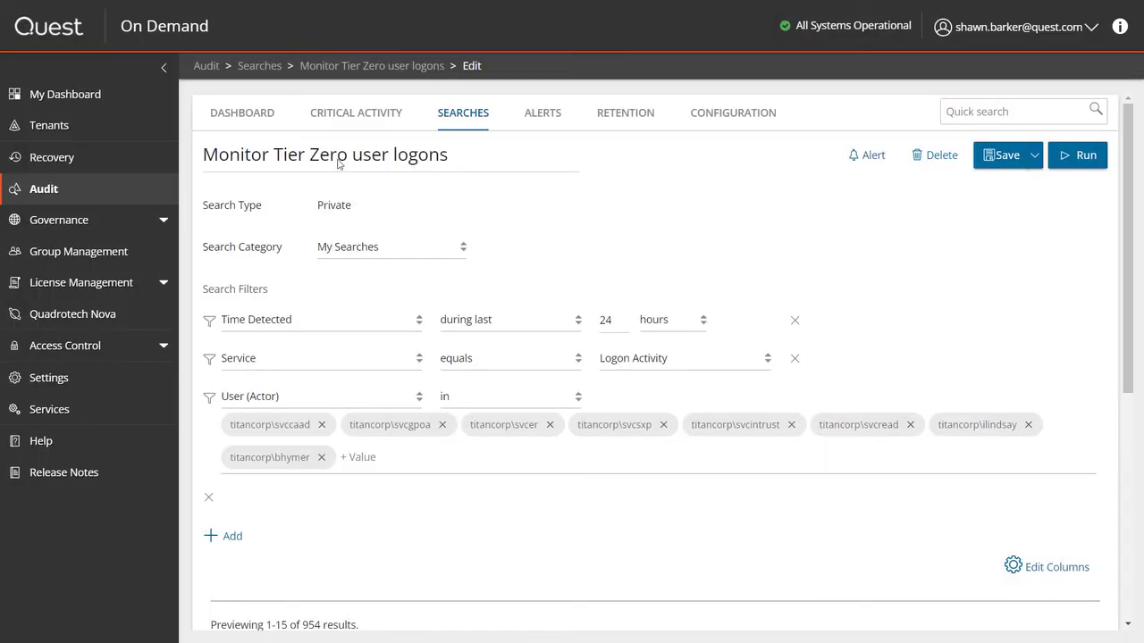
Review the dashboard's full critical activity list and the nine domain-level Group Policy link changes
{"action": "left_click", "coordinate": [250, 116]}
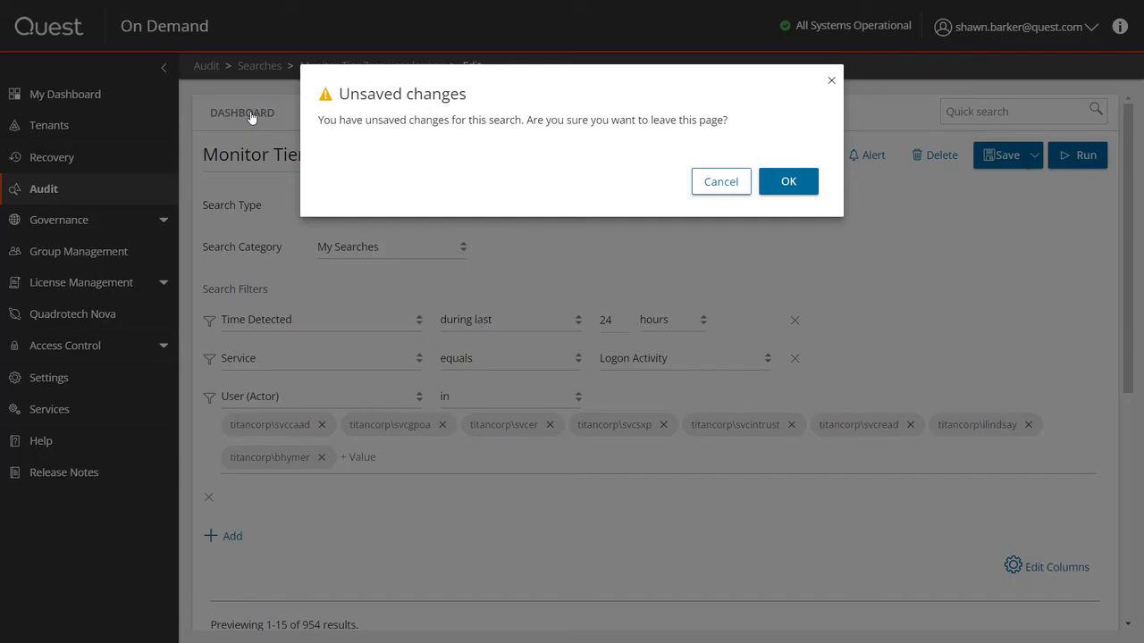
{"action": "left_click", "coordinate": [788, 181]}
{"action": "scroll", "coordinate": [511, 401], "scroll_direction": "down", "scroll_amount": 5}
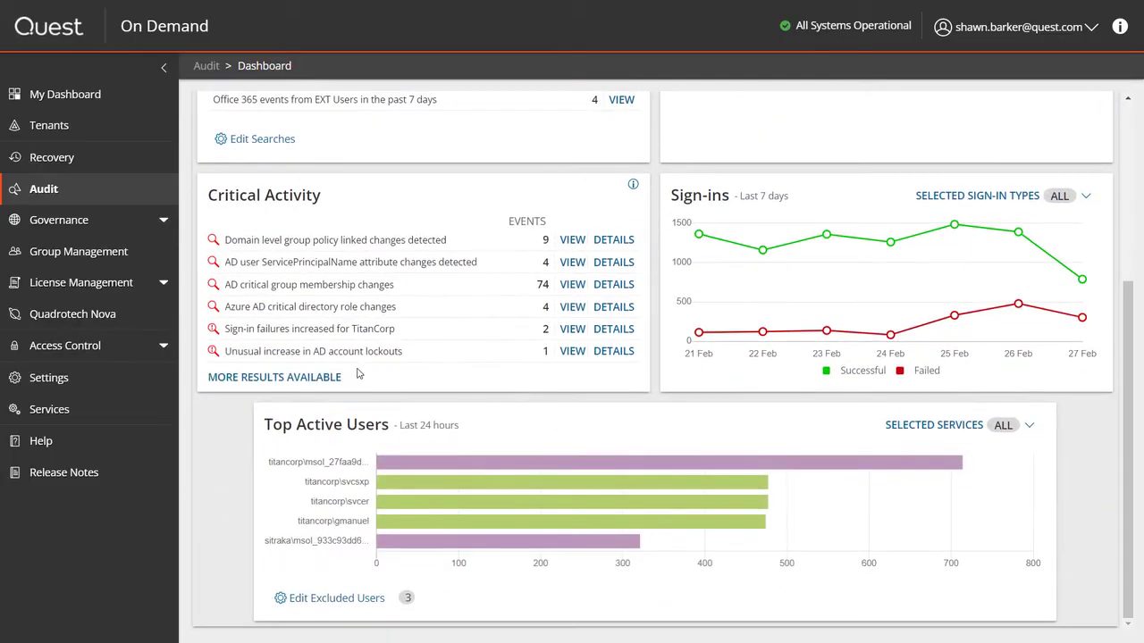
{"action": "left_click", "coordinate": [336, 379]}
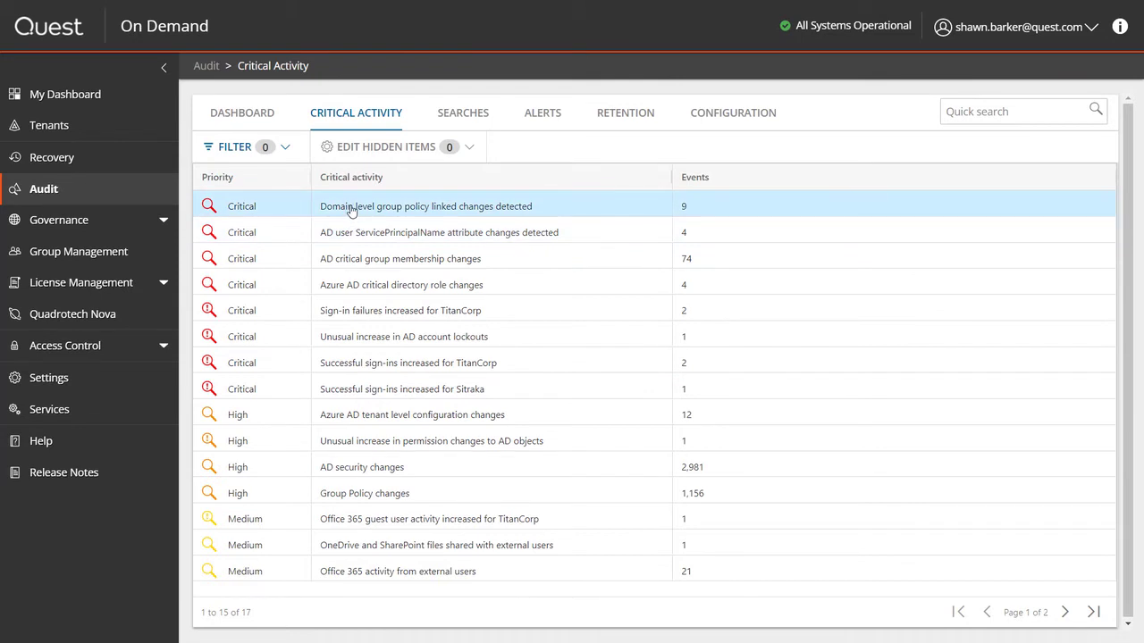
{"action": "left_click", "coordinate": [351, 209]}
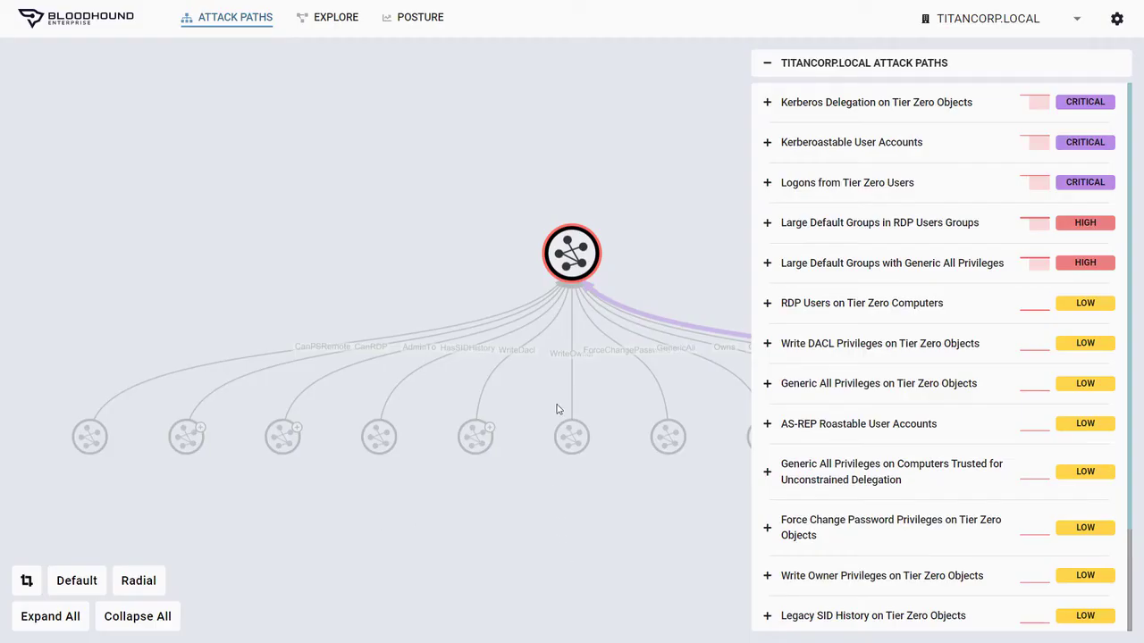
List the nine Tier Zero GPOs, then show the GPO members of Admin Tier Zero
{"action": "left_click", "coordinate": [573, 270]}
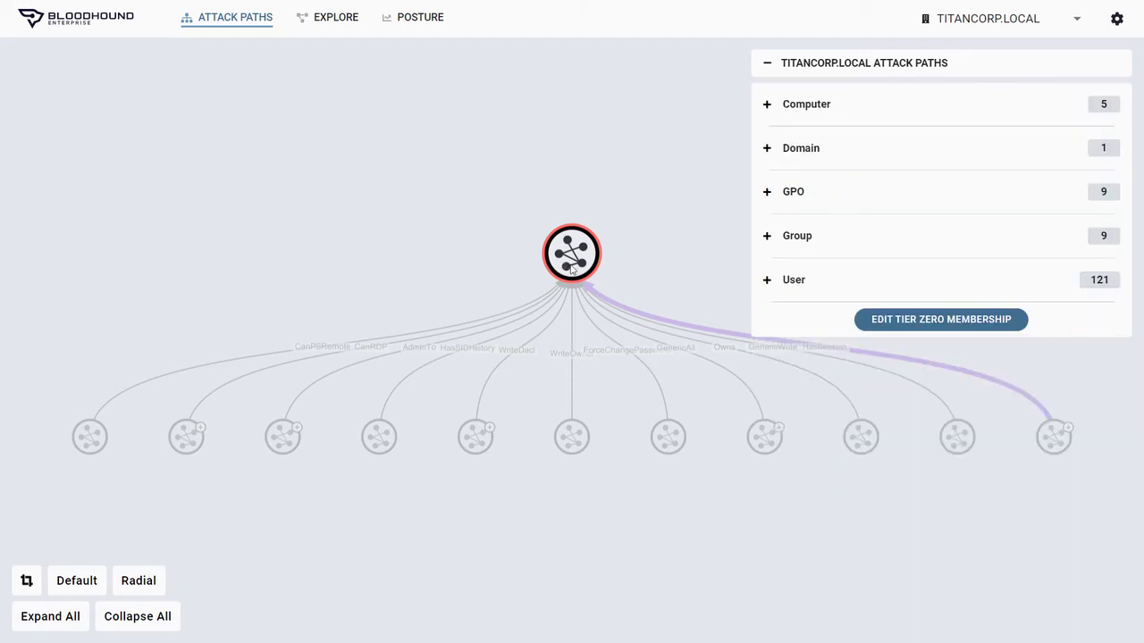
{"action": "left_click", "coordinate": [766, 194]}
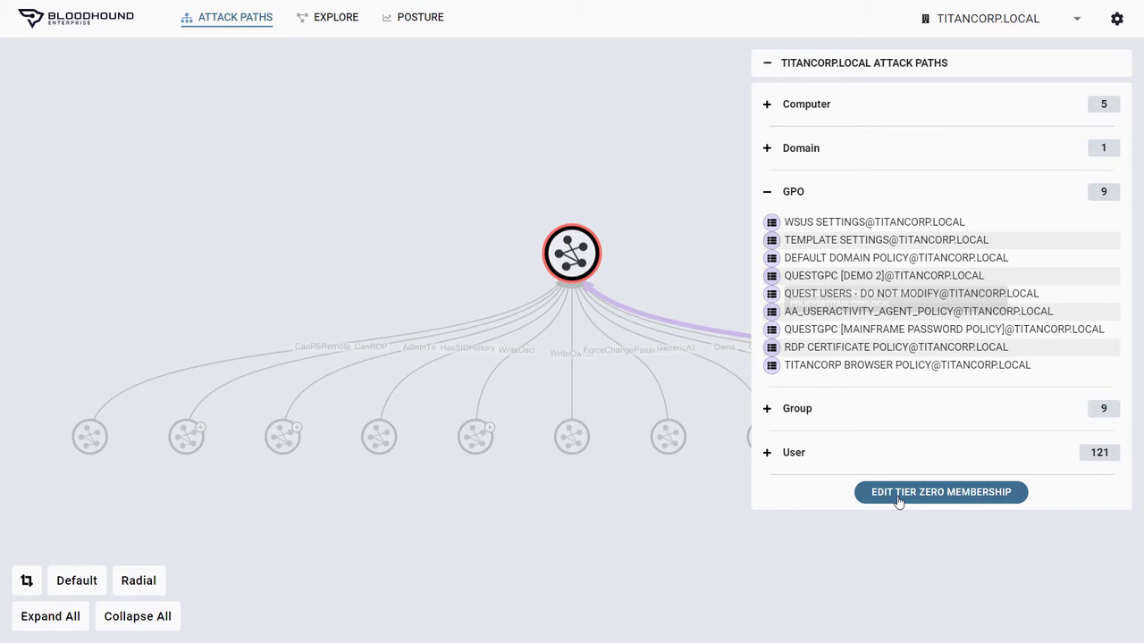
{"action": "left_click", "coordinate": [899, 493]}
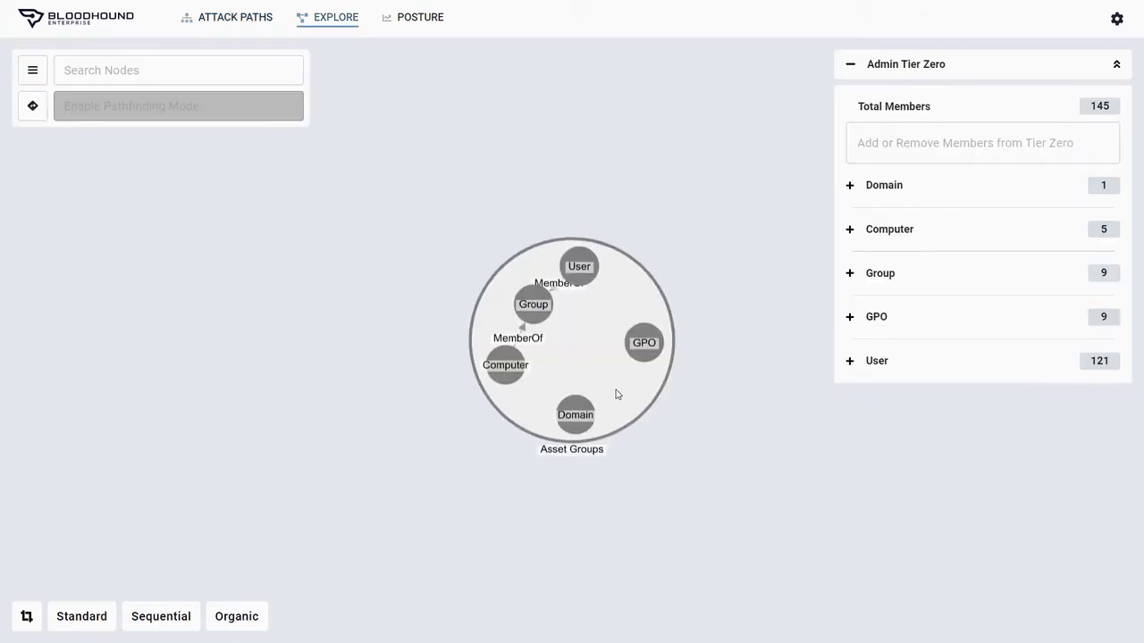
{"action": "left_click", "coordinate": [644, 347]}
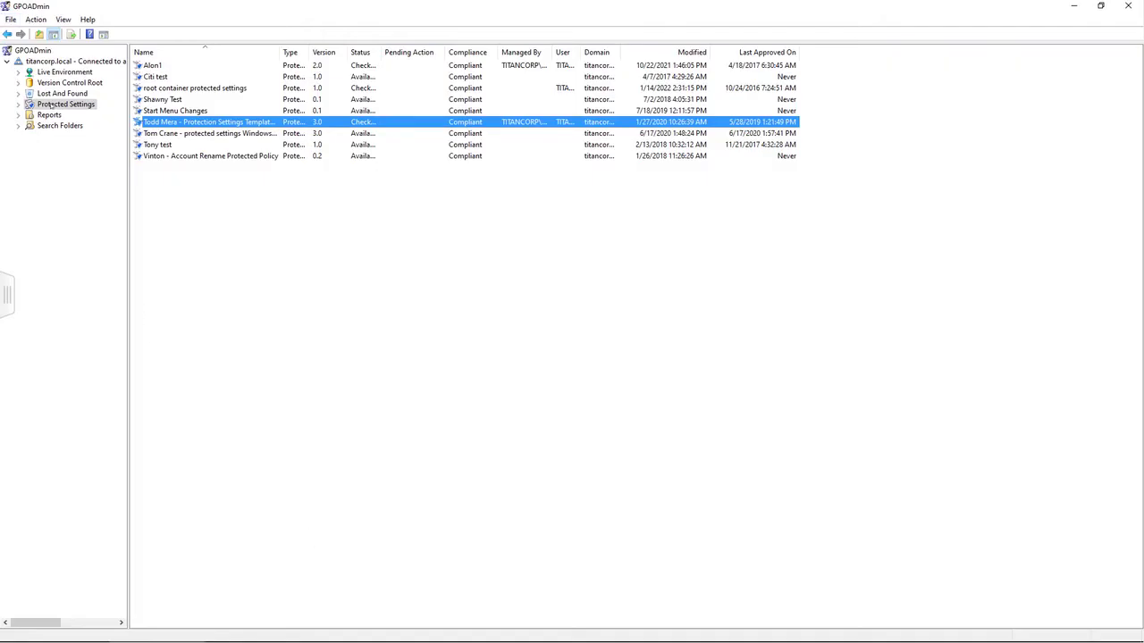
Expand the titancorp.local domain in GPOADmin and list its Protected Settings templates
{"action": "left_click", "coordinate": [8, 61]}
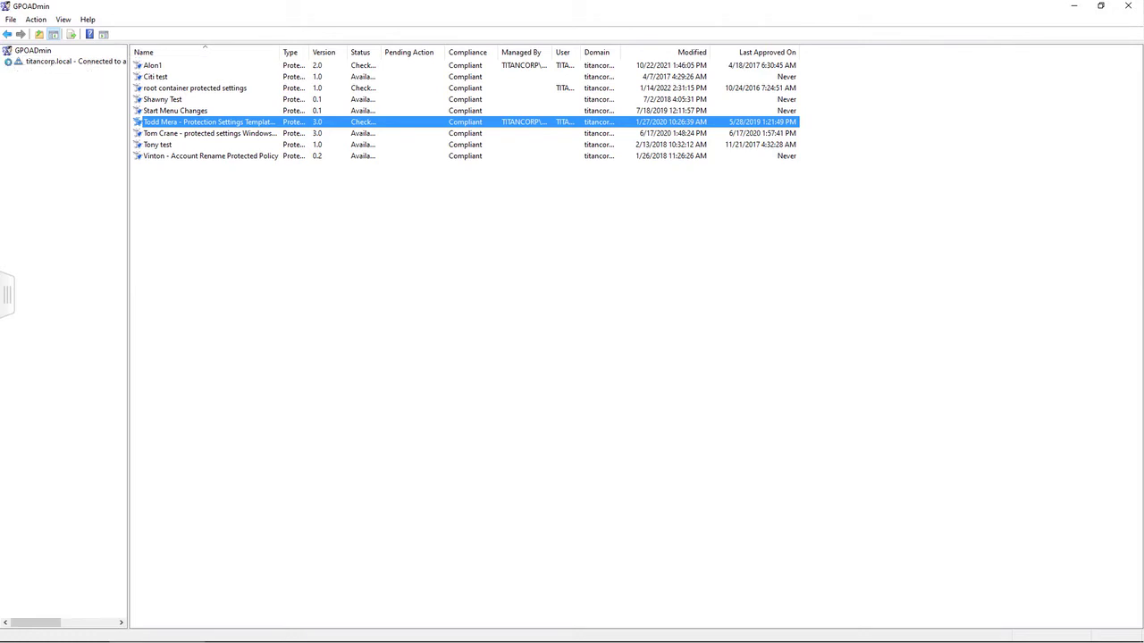
{"action": "left_click", "coordinate": [33, 51]}
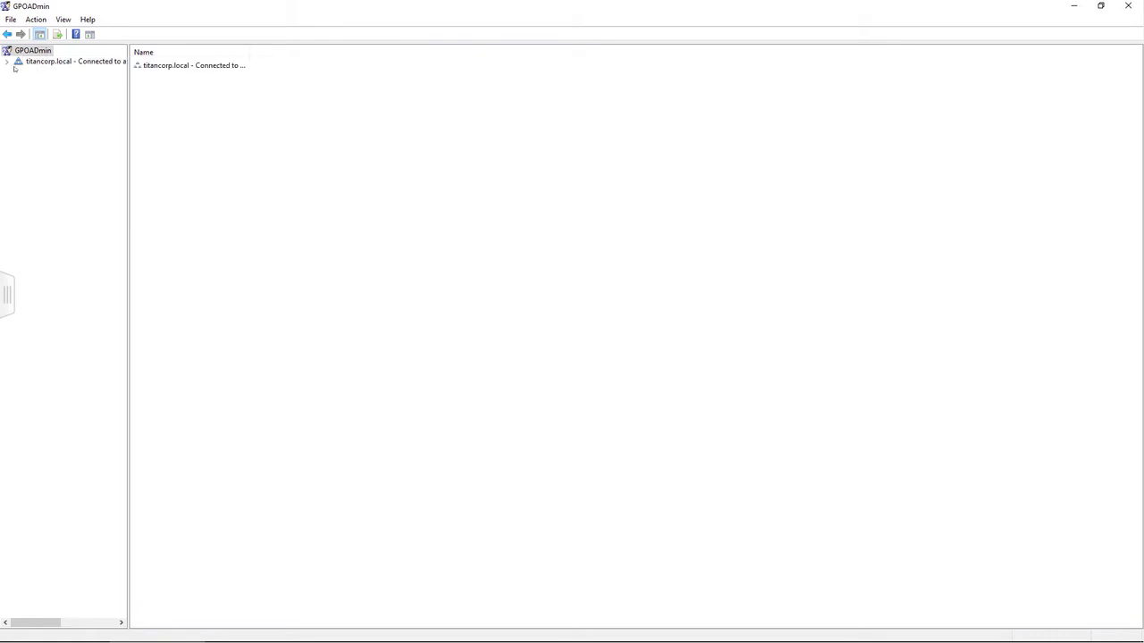
{"action": "left_click", "coordinate": [8, 61]}
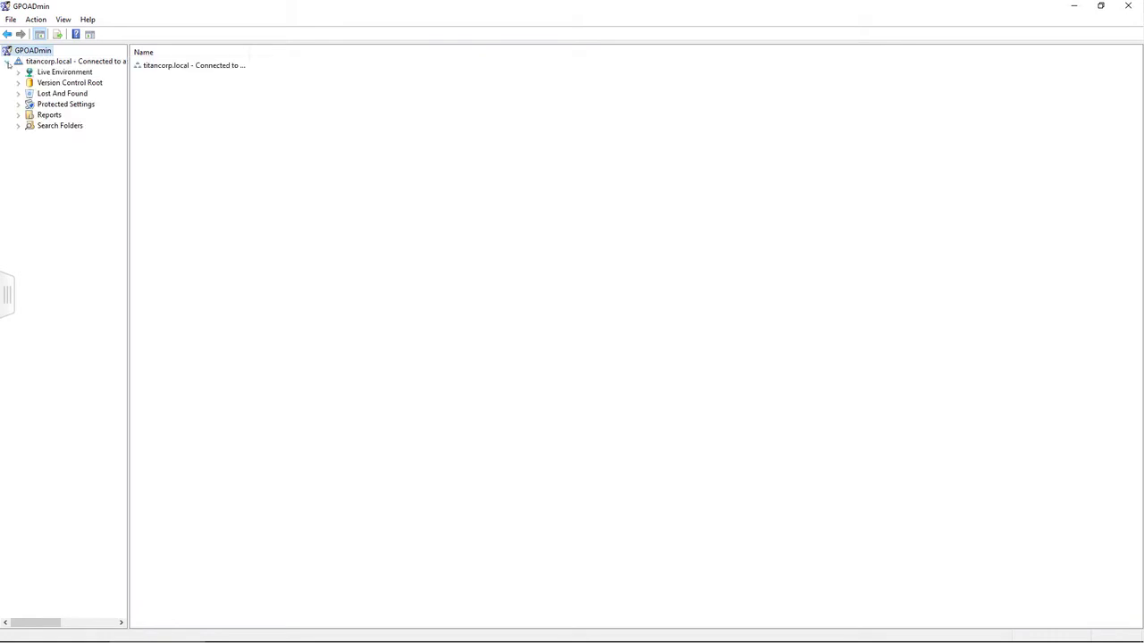
{"action": "left_click", "coordinate": [49, 106]}
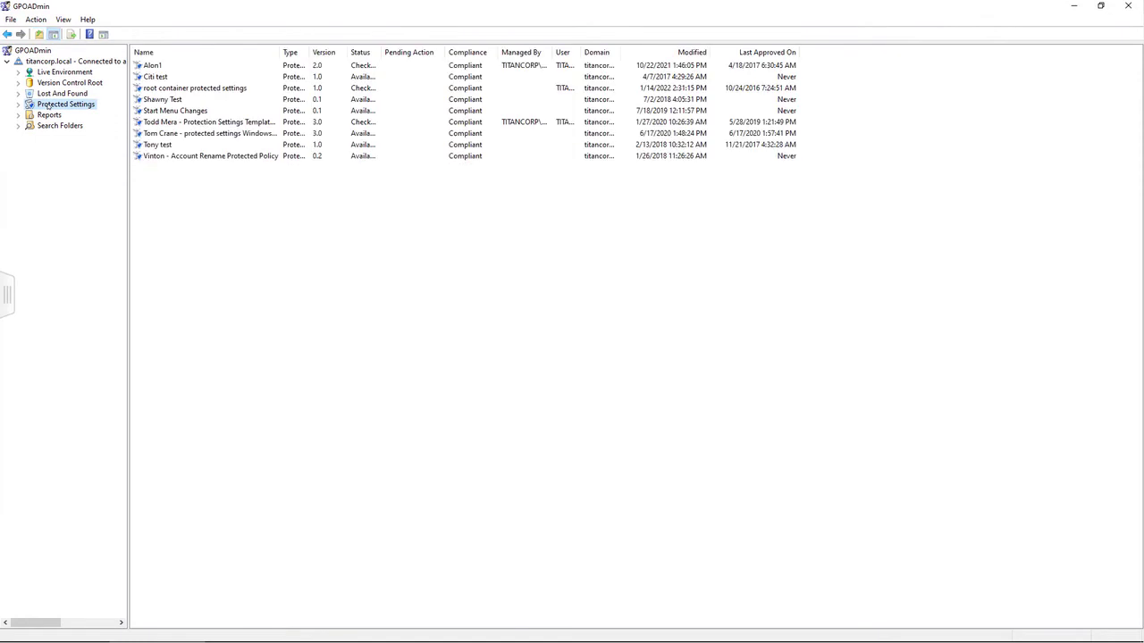
Check the Secure 001 template's Approvals, where Enterprise Admins must approve modifications
{"action": "left_click", "coordinate": [187, 126]}
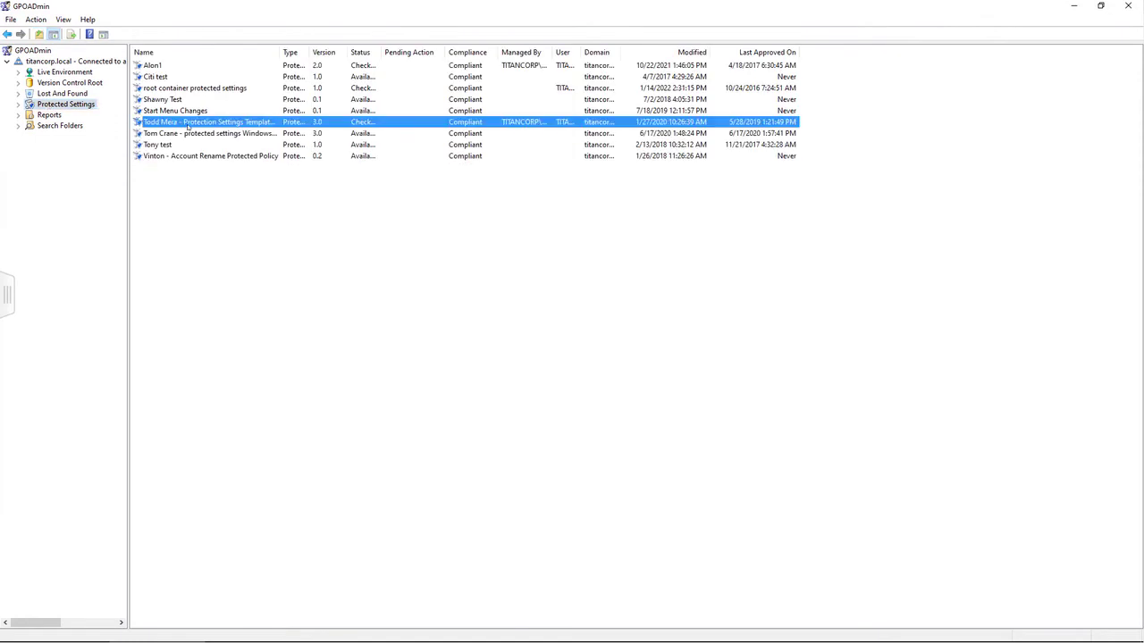
{"action": "right_click", "coordinate": [187, 126]}
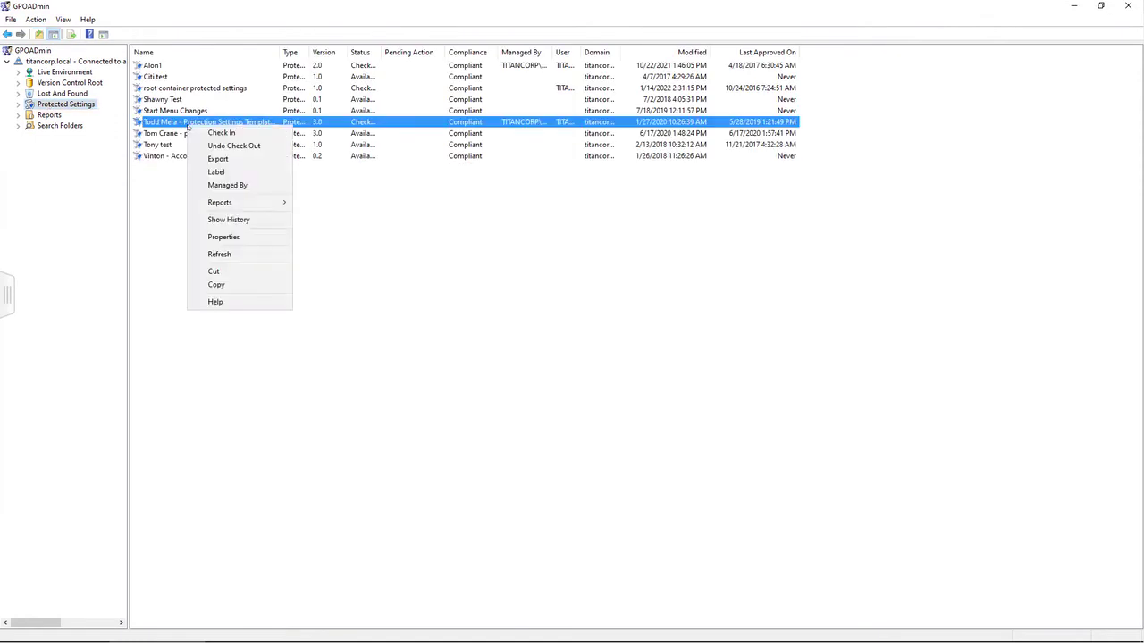
{"action": "left_click", "coordinate": [228, 237]}
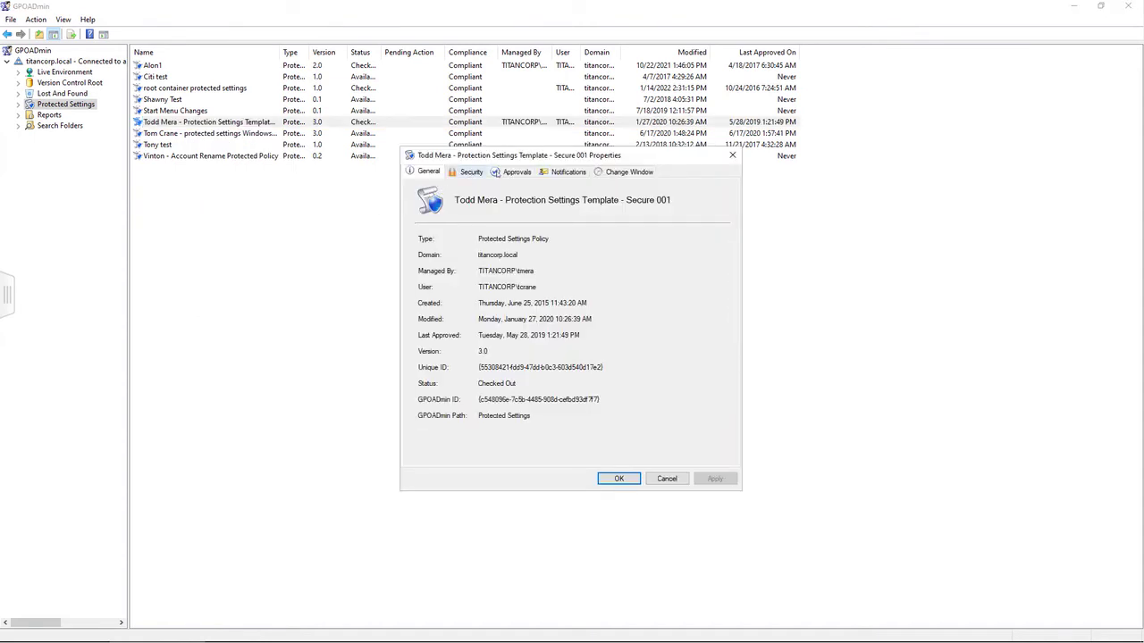
{"action": "left_click", "coordinate": [506, 173]}
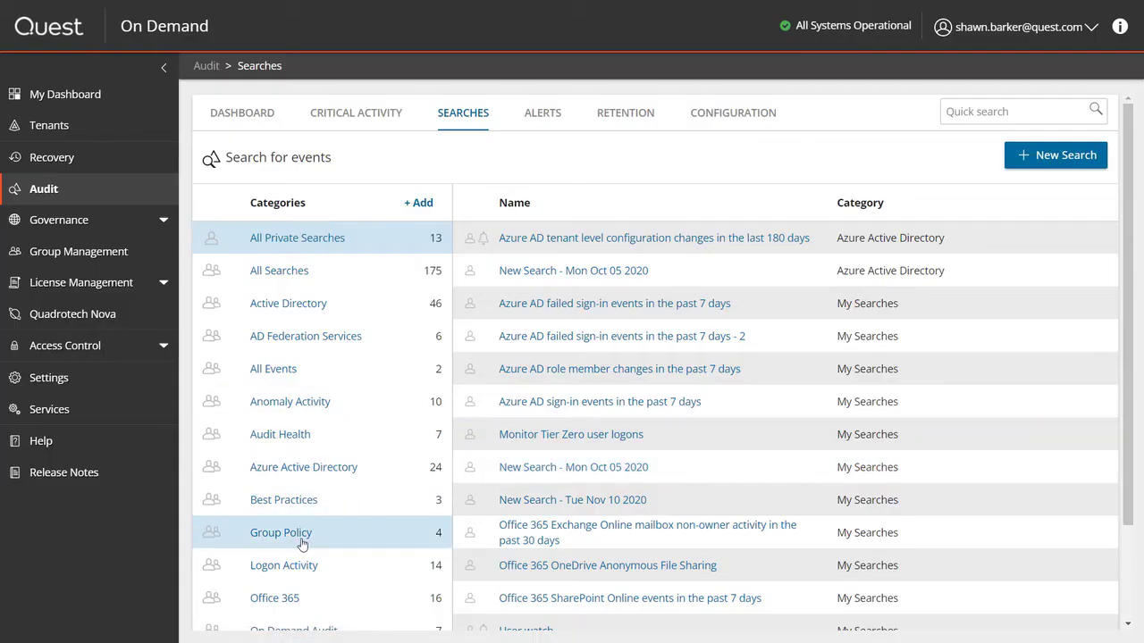
{"action": "left_click", "coordinate": [300, 534]}
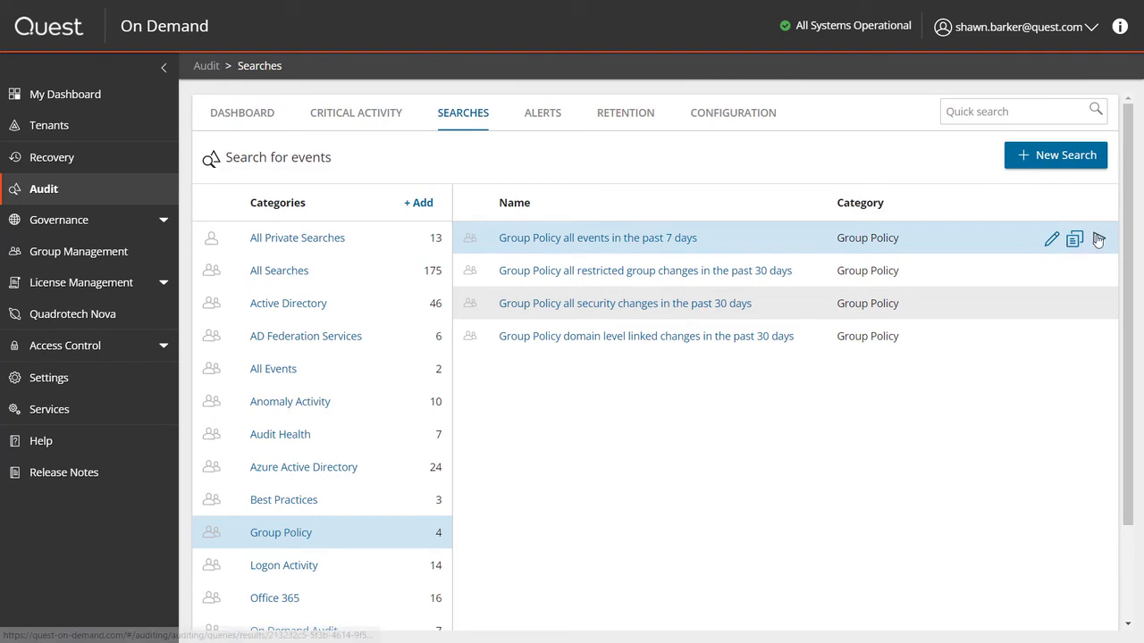
Run the Group Policy all events in the past 7 days search and scroll its 125 events
{"action": "left_click", "coordinate": [1098, 239]}
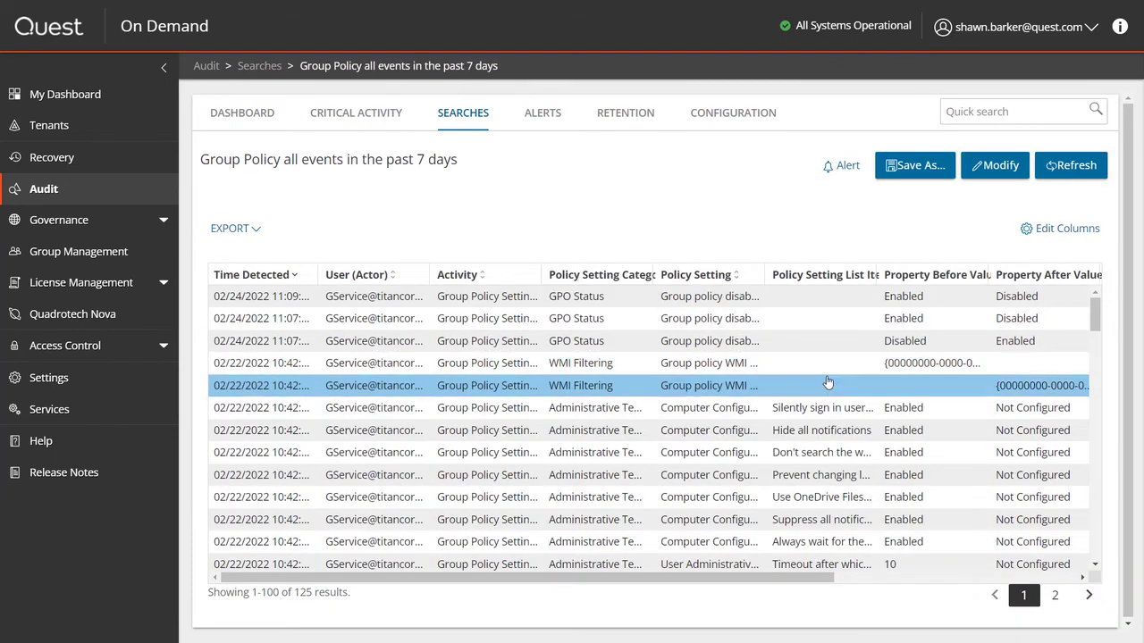
{"action": "scroll", "coordinate": [828, 382], "scroll_direction": "down", "scroll_amount": 5}
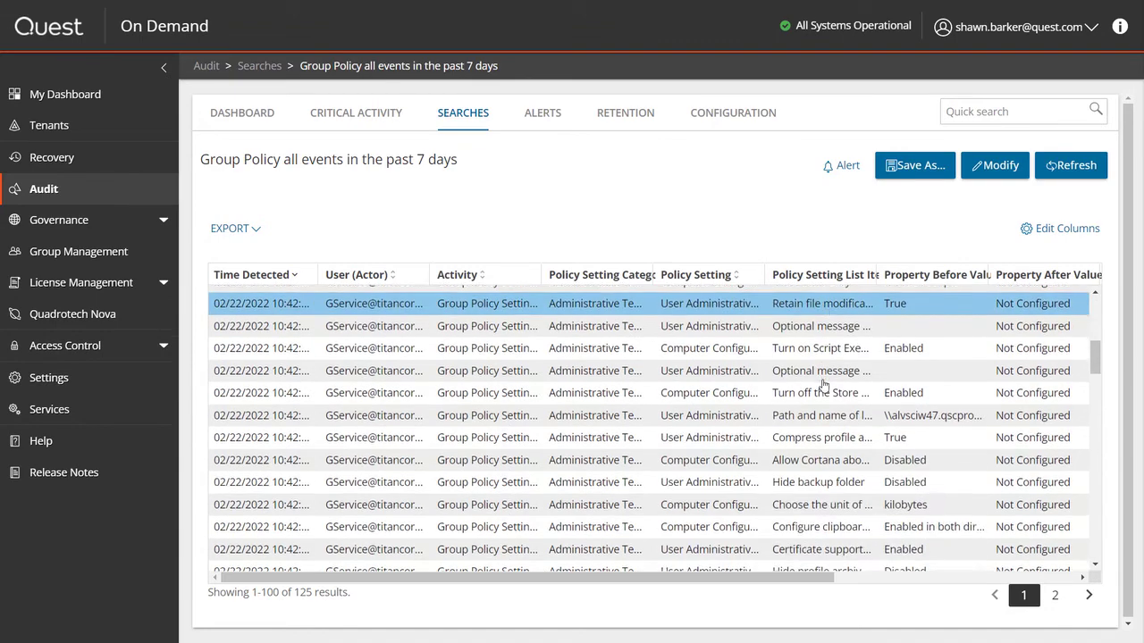
{"action": "scroll", "coordinate": [823, 384], "scroll_direction": "down", "scroll_amount": 3}
{"action": "scroll", "coordinate": [823, 384], "scroll_direction": "down", "scroll_amount": 2}
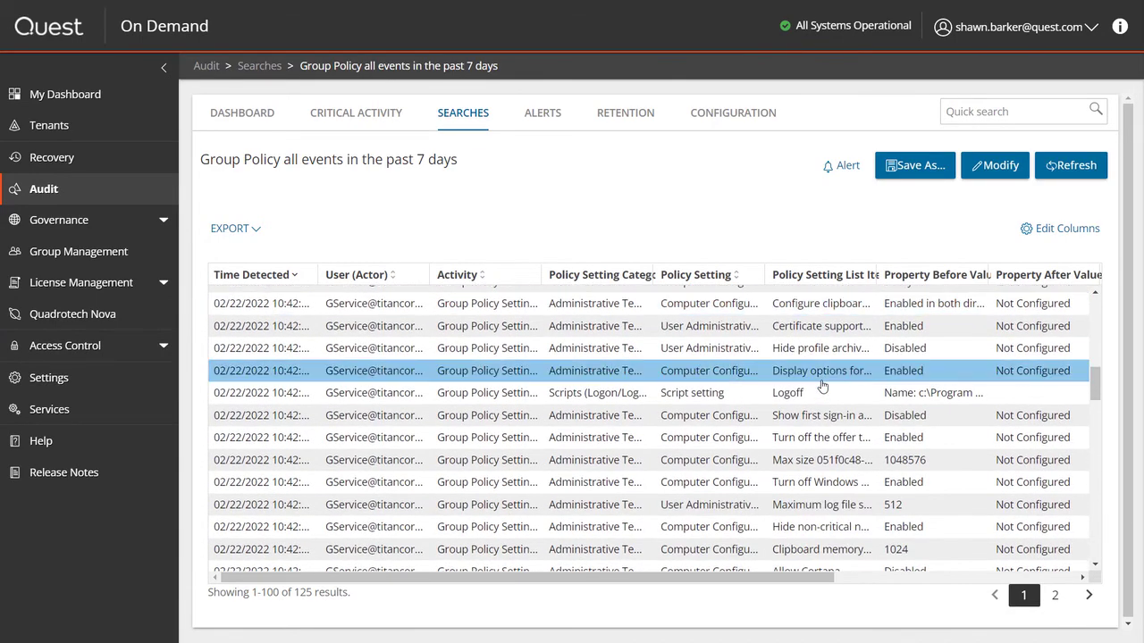
{"action": "scroll", "coordinate": [823, 385], "scroll_direction": "down", "scroll_amount": 1}
{"action": "scroll", "coordinate": [823, 386], "scroll_direction": "down", "scroll_amount": 1}
{"action": "scroll", "coordinate": [823, 385], "scroll_direction": "down", "scroll_amount": 1}
{"action": "scroll", "coordinate": [823, 385], "scroll_direction": "down", "scroll_amount": 2}
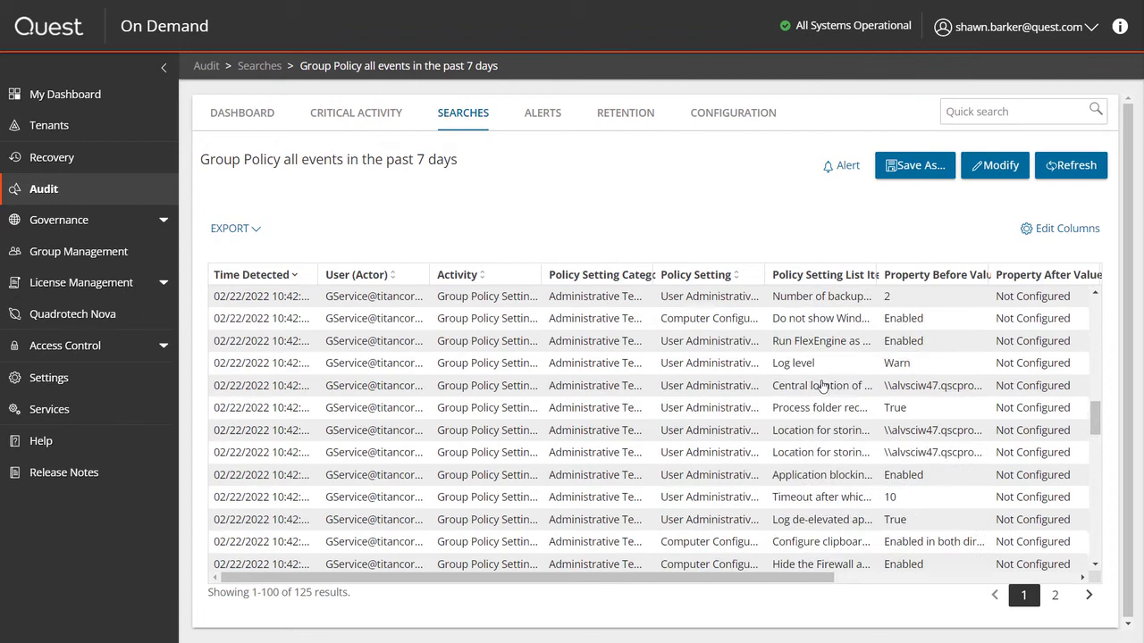
Inspect the Log de-elevated application launches event, then begin an alert for the search
{"action": "left_click", "coordinate": [707, 522]}
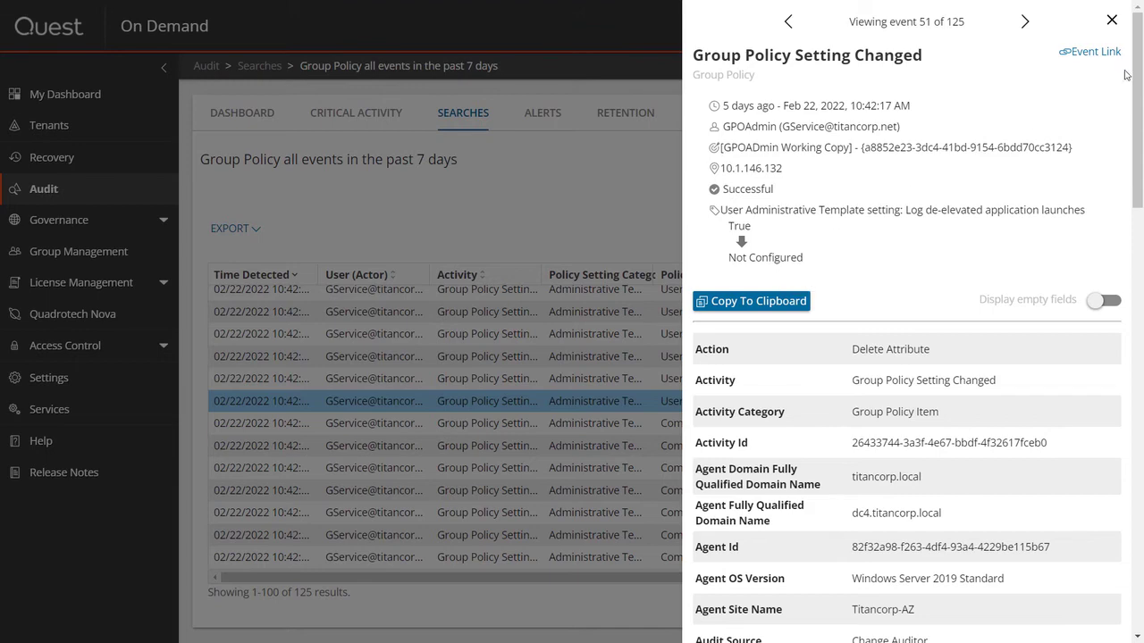
{"action": "left_click", "coordinate": [1111, 20]}
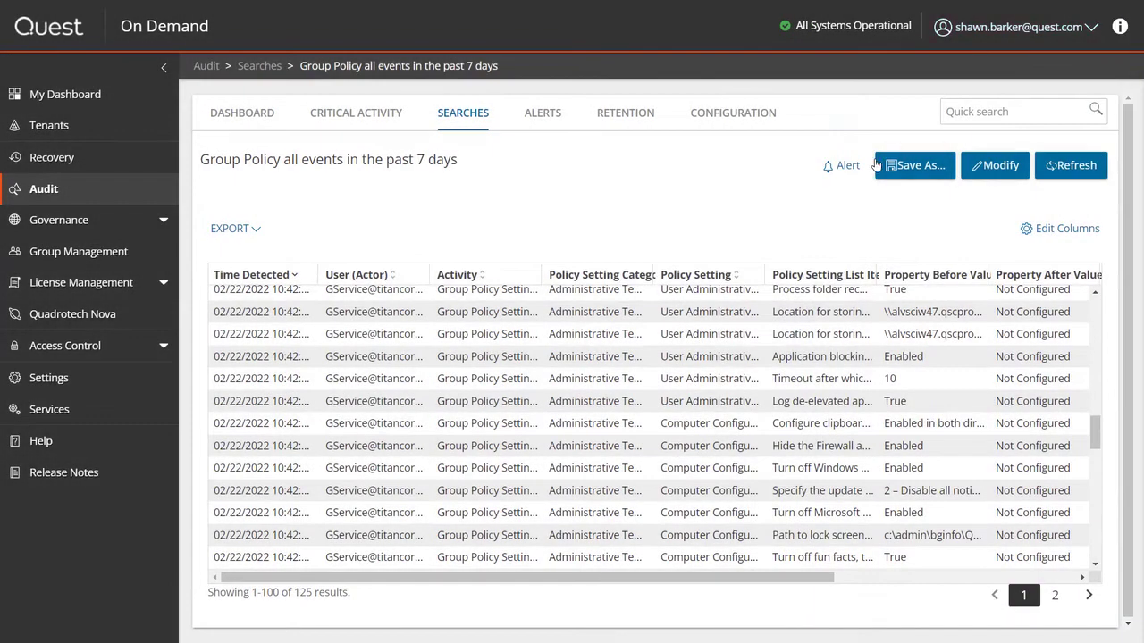
{"action": "left_click", "coordinate": [849, 166]}
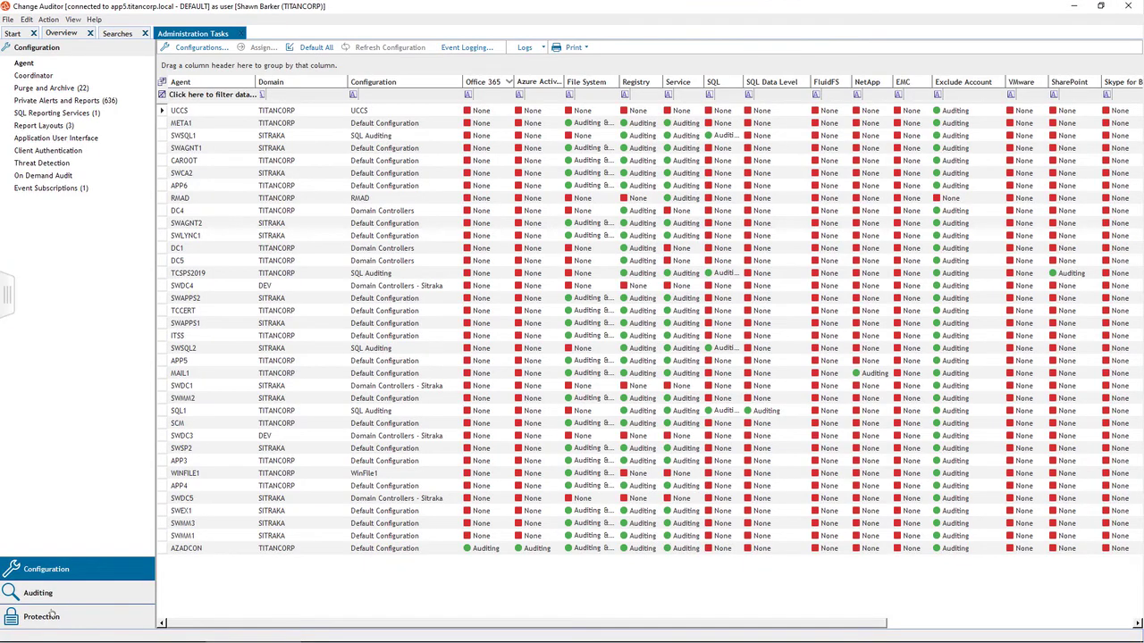
Open the Patton GPO Protection template from the Group Policy (5) protection list in its wizard
{"action": "left_click", "coordinate": [47, 618]}
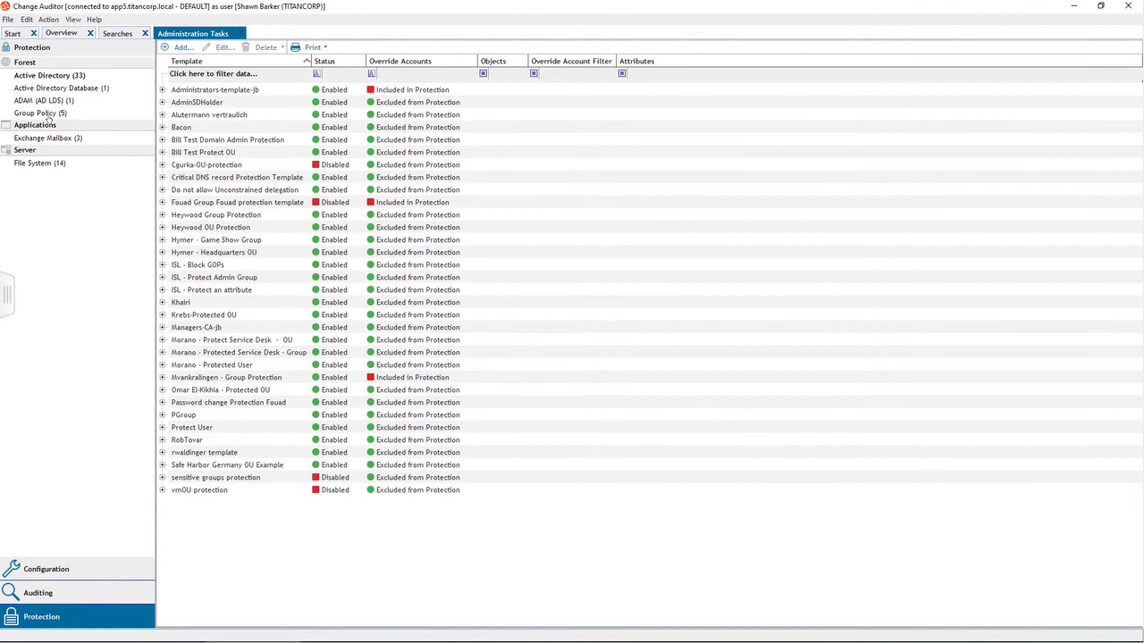
{"action": "left_click", "coordinate": [43, 113]}
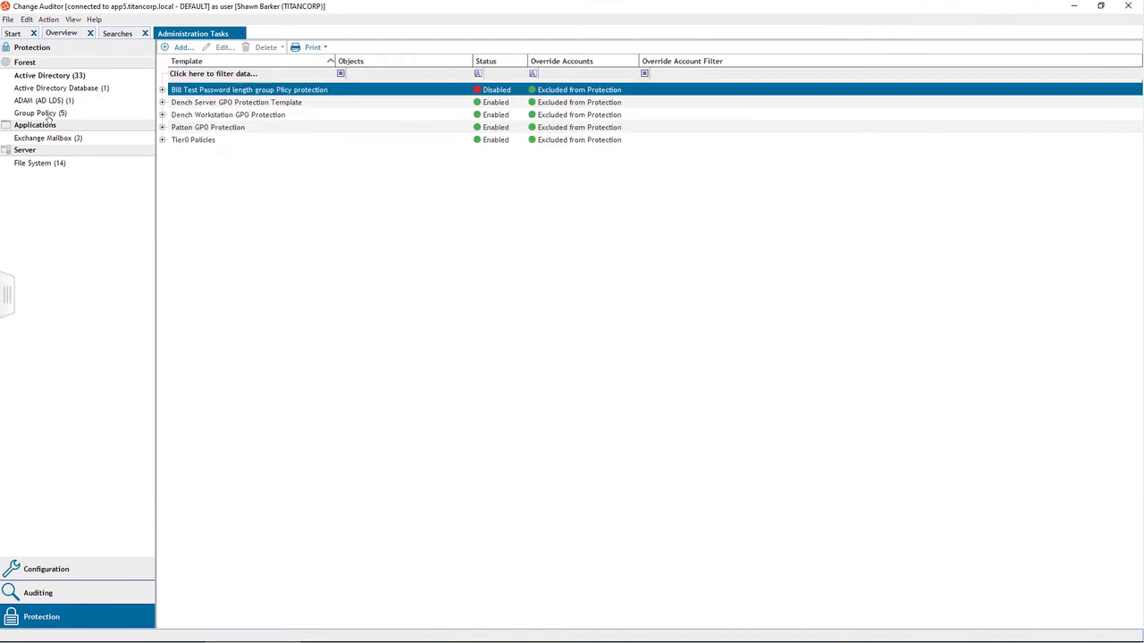
{"action": "left_click", "coordinate": [161, 128]}
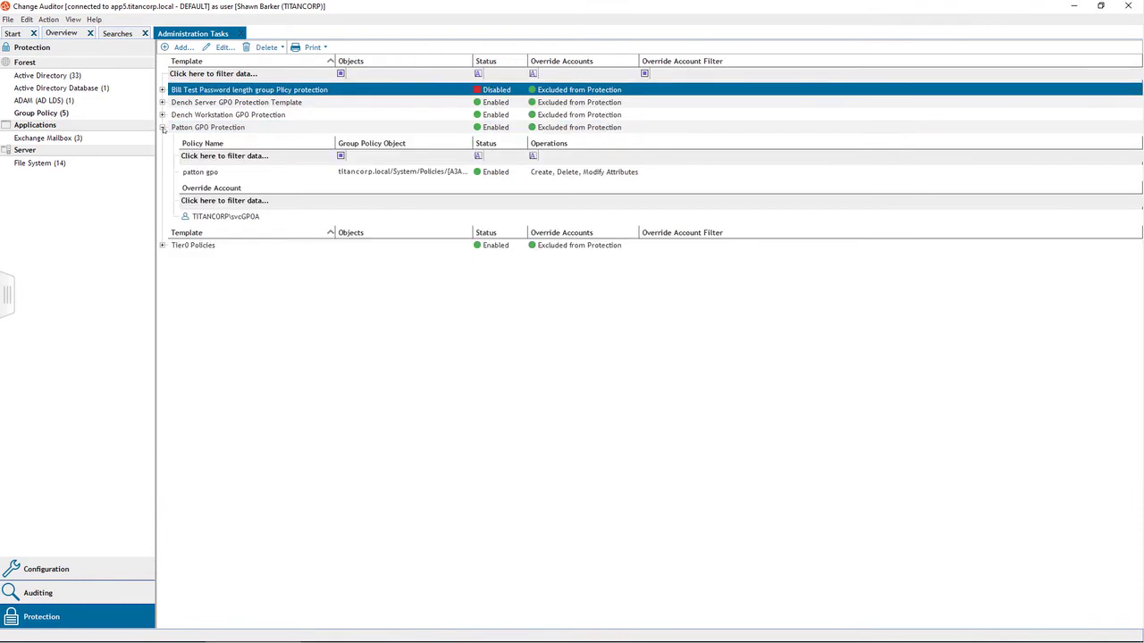
{"action": "left_click", "coordinate": [396, 172]}
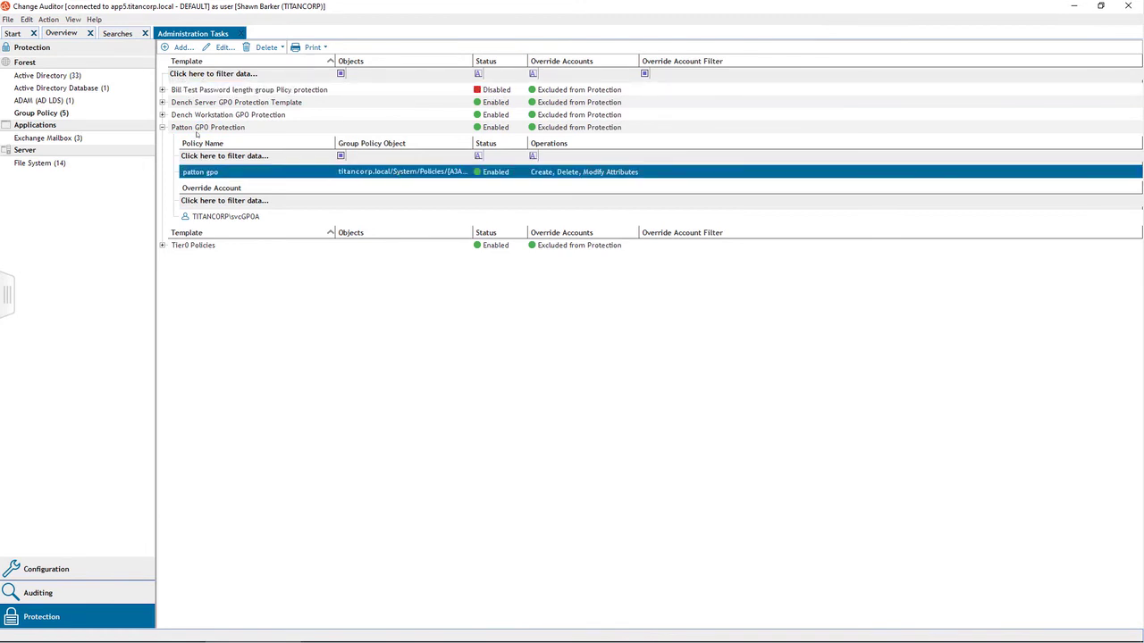
{"action": "double_click", "coordinate": [198, 130]}
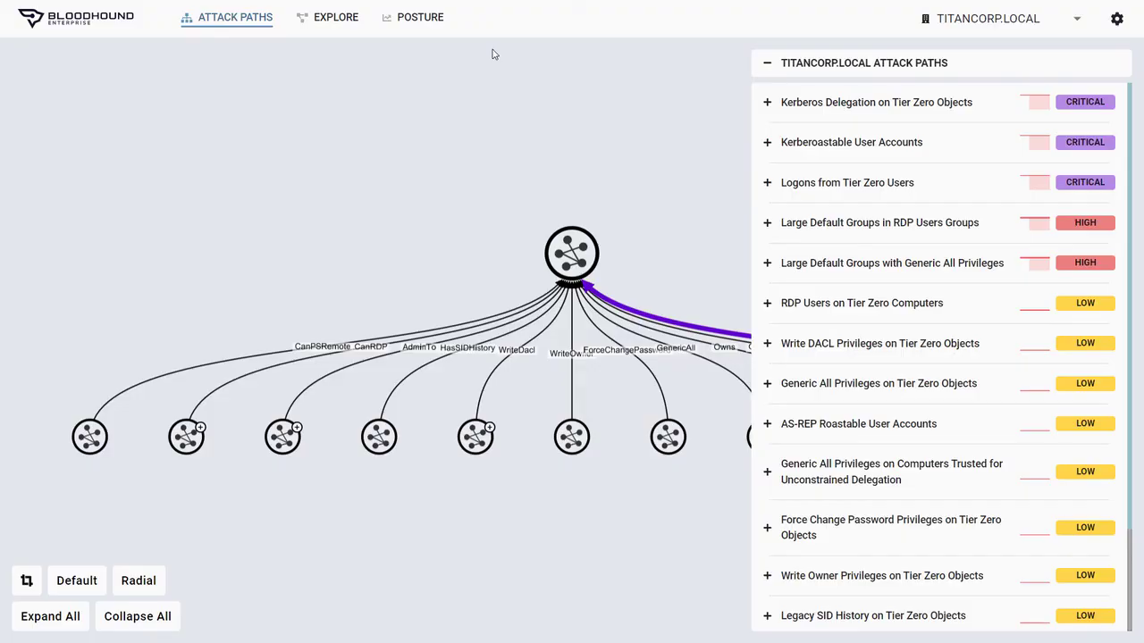
Show the POSTURE view, with Tier Zero exposure up 2% over three months
{"action": "left_click", "coordinate": [433, 22]}
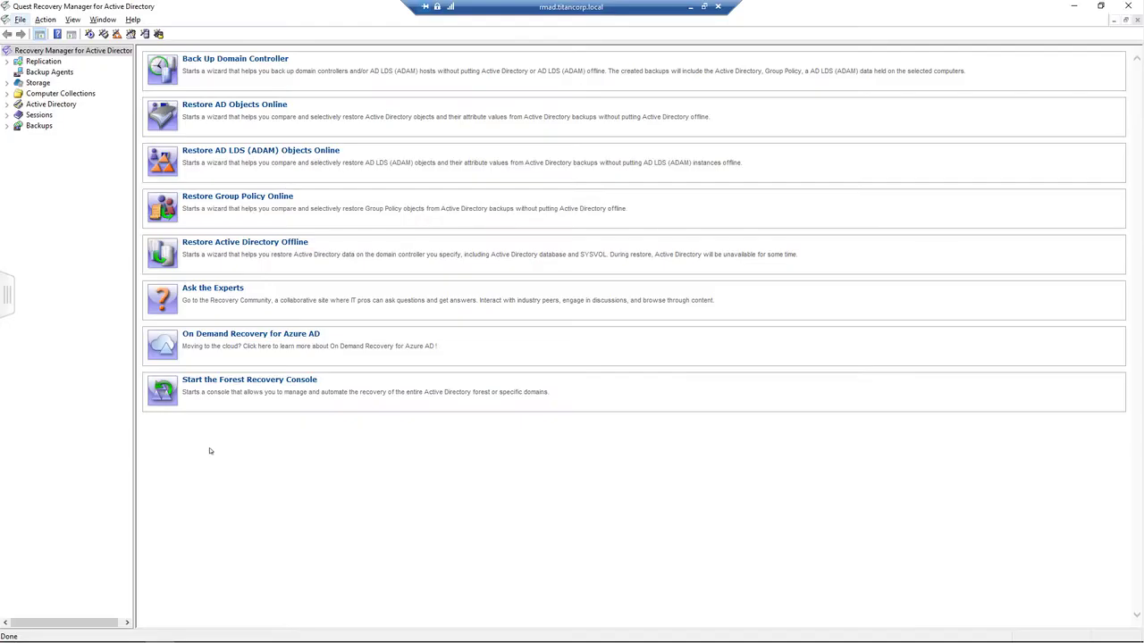
Begin an online AD object restore using compare, restore, and report changes, targeting titancorp.local
{"action": "left_click", "coordinate": [215, 108]}
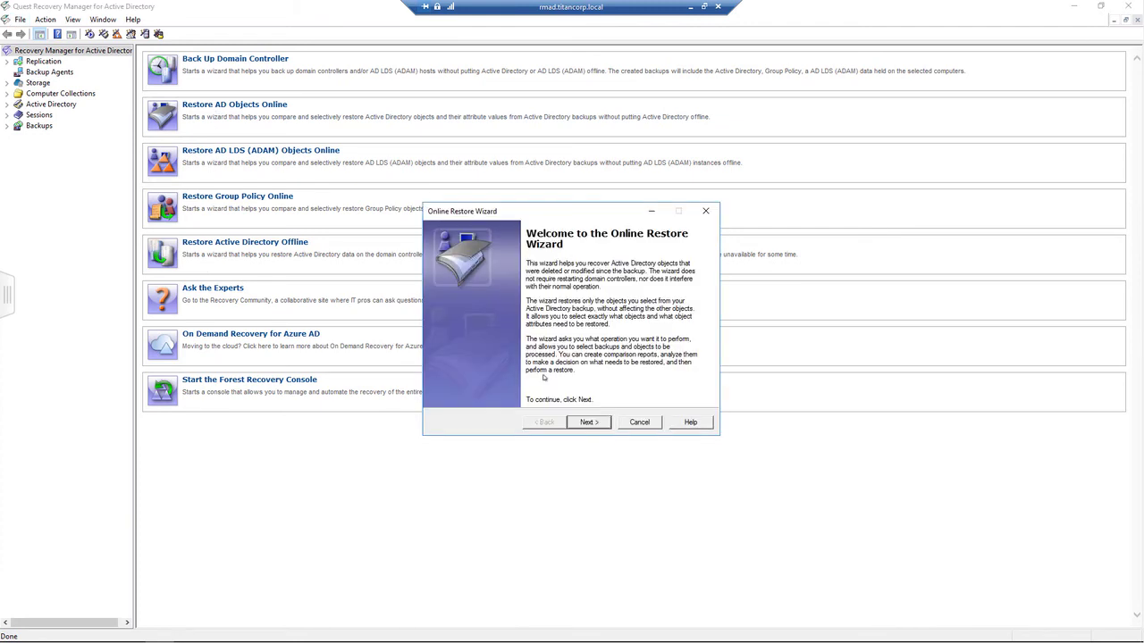
{"action": "left_click", "coordinate": [588, 422]}
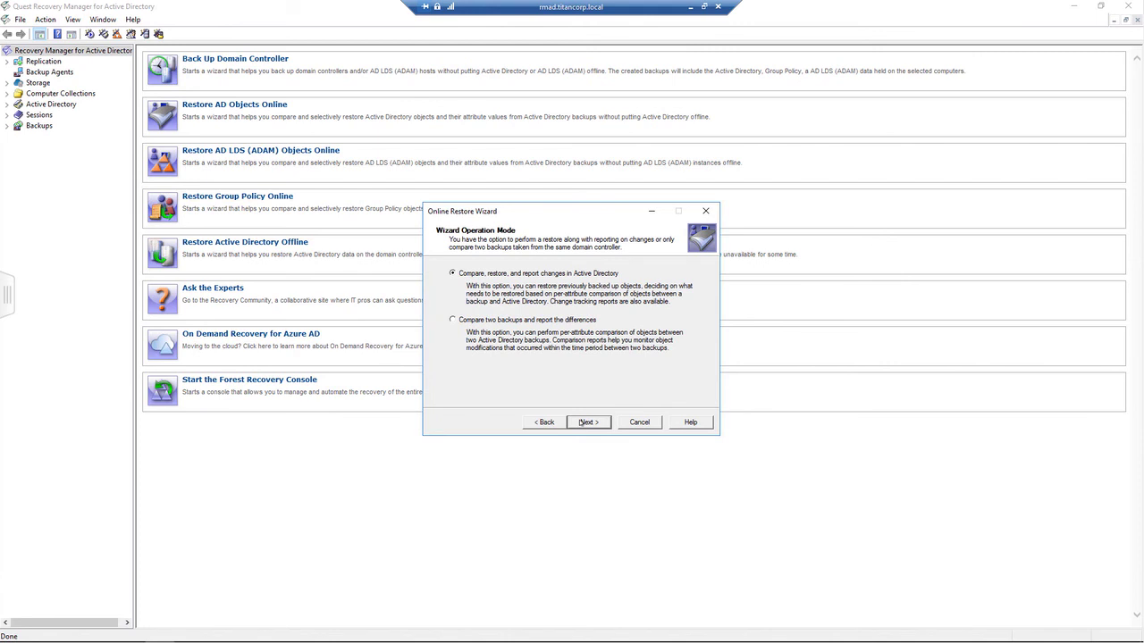
{"action": "left_click", "coordinate": [580, 423]}
{"action": "left_click", "coordinate": [506, 311]}
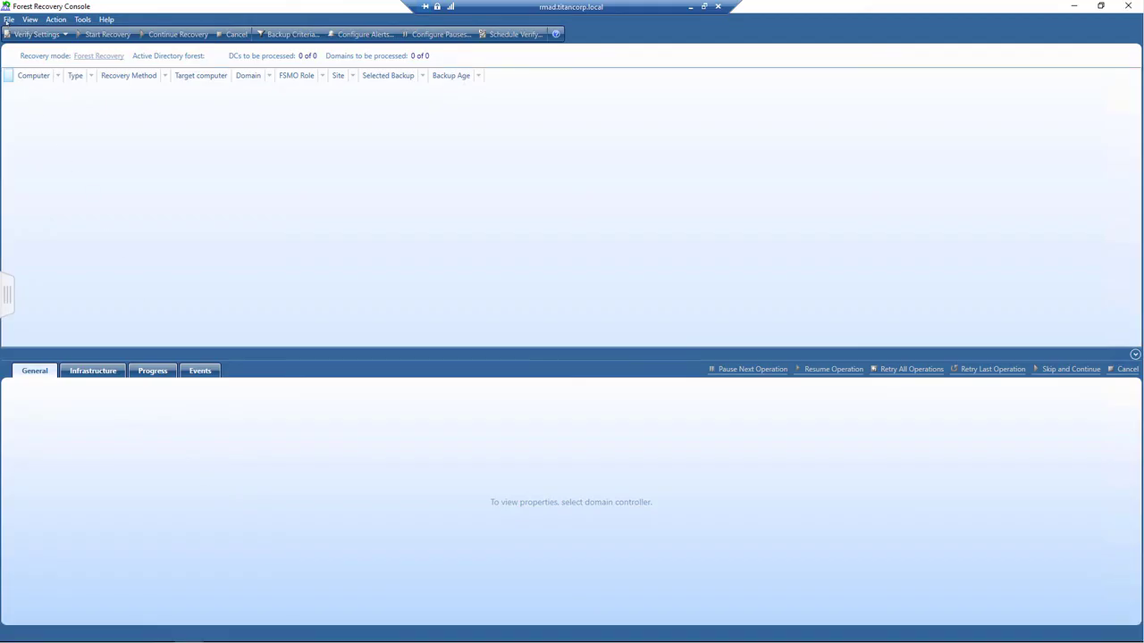
Create a new Forest Recovery project from a backup, choosing the 11-hour-old SWDC5.sitraka.com backup
{"action": "left_click", "coordinate": [11, 20]}
{"action": "left_click", "coordinate": [43, 33]}
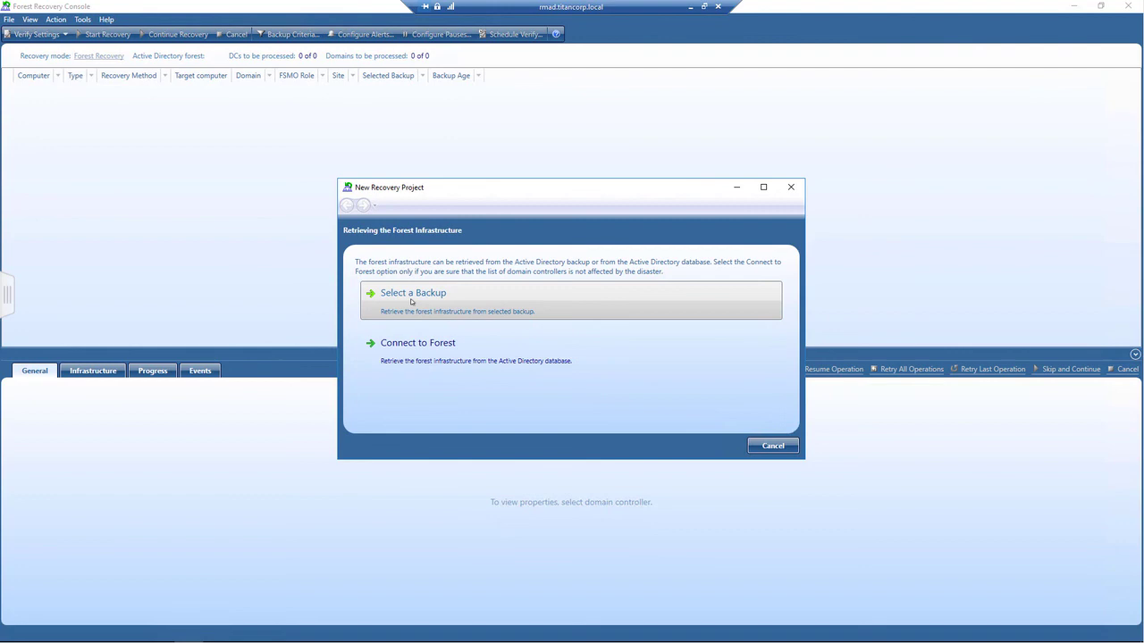
{"action": "left_click", "coordinate": [411, 302]}
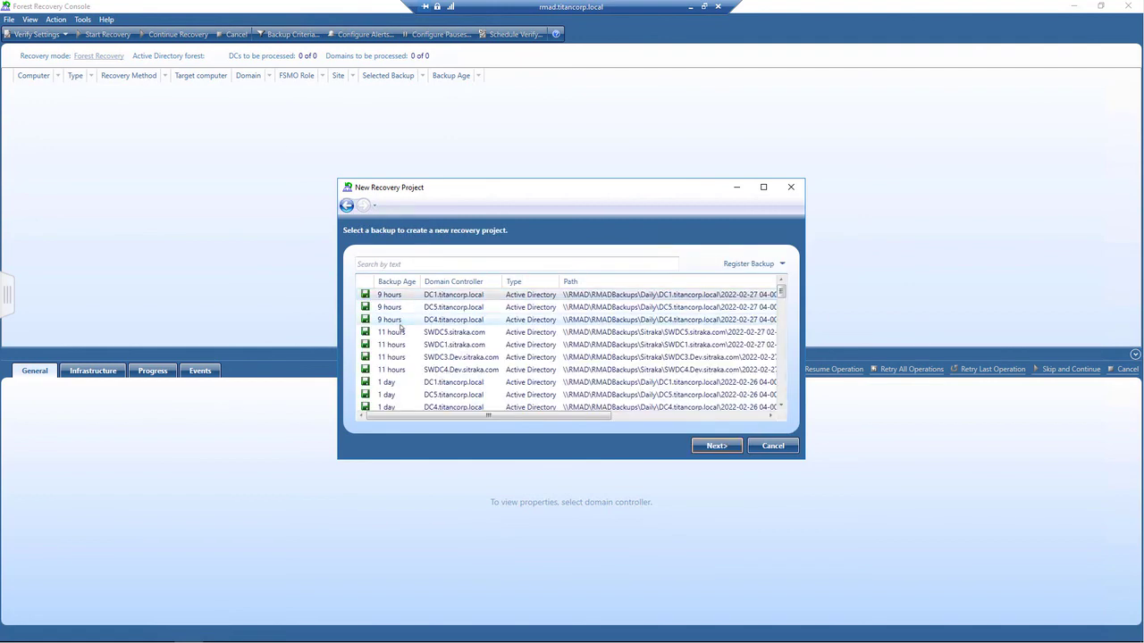
{"action": "left_click", "coordinate": [397, 332]}
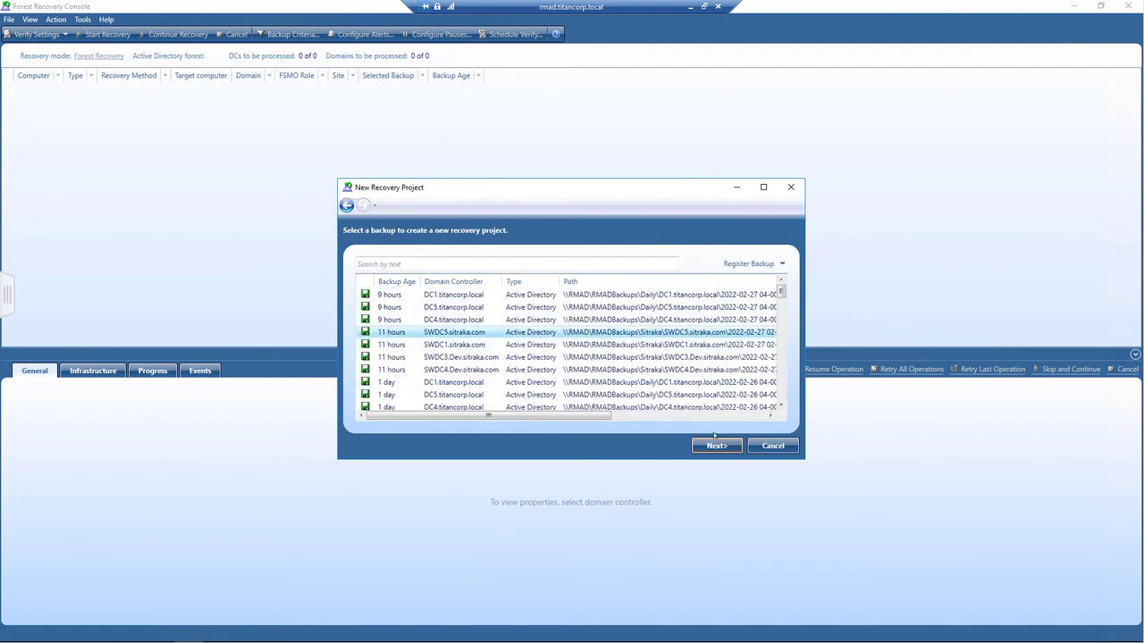